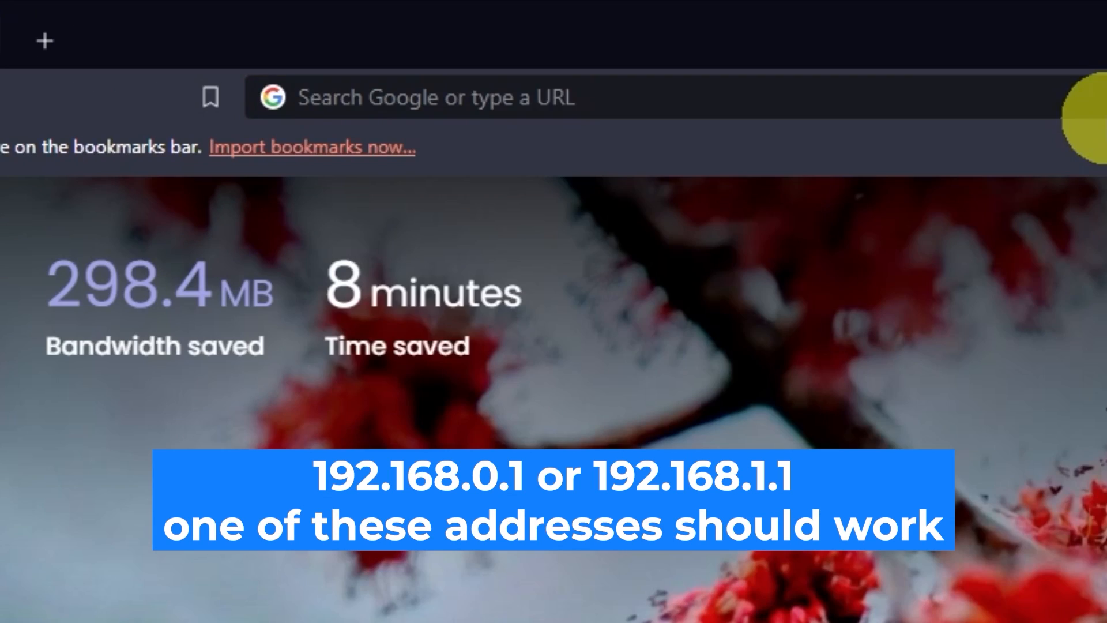
Step: Load the router page 192.168.0.1 in Brave and enter the default username
click(543, 38)
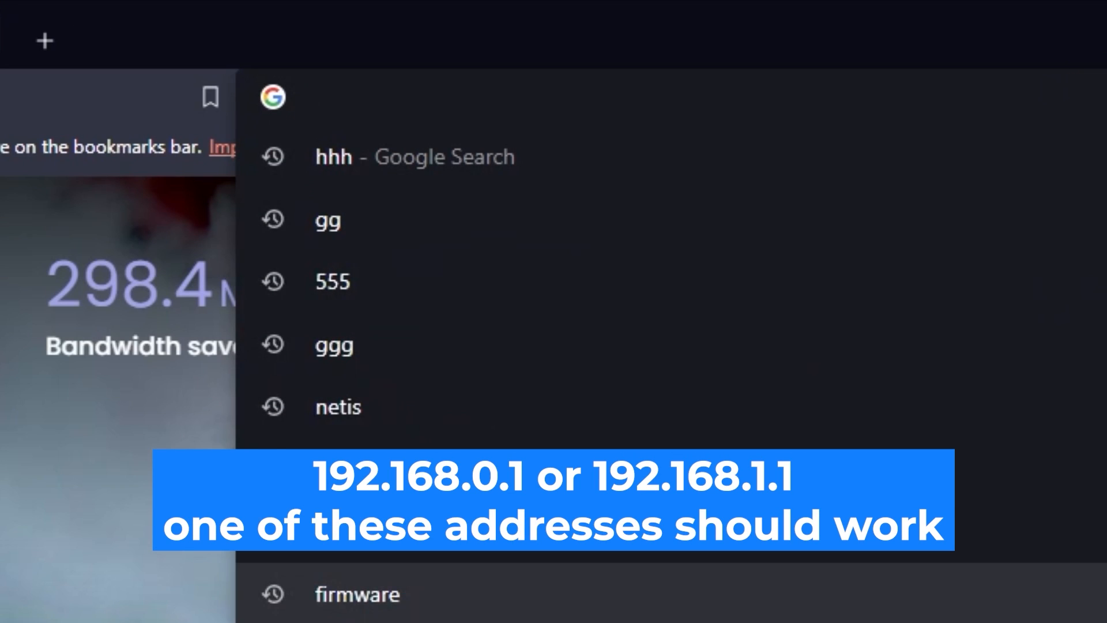
text(192.1)
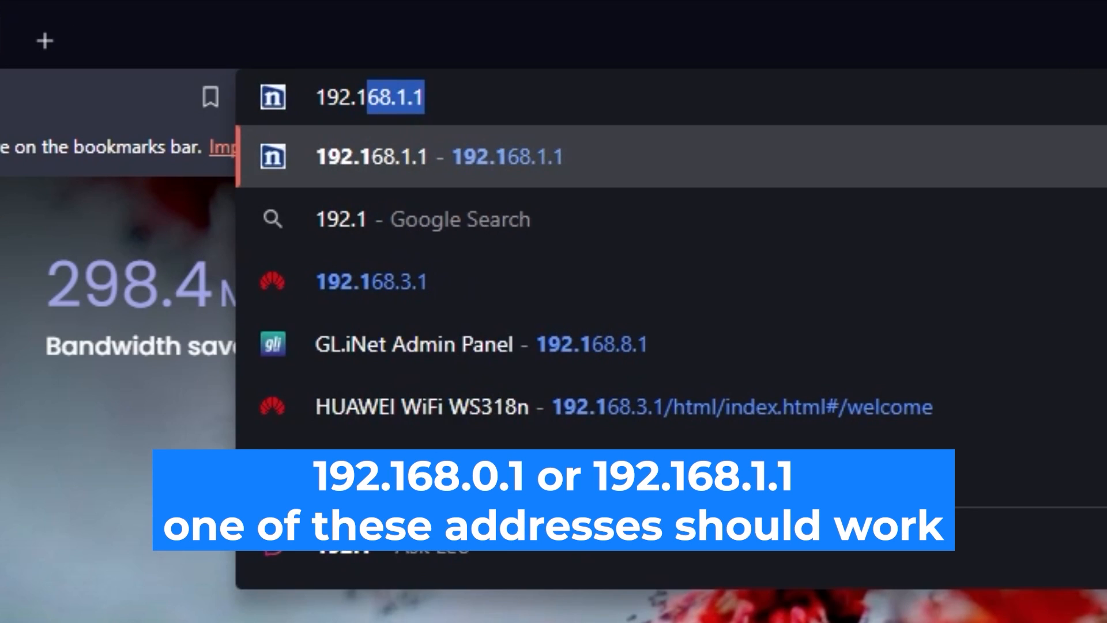
text(68.0.1)
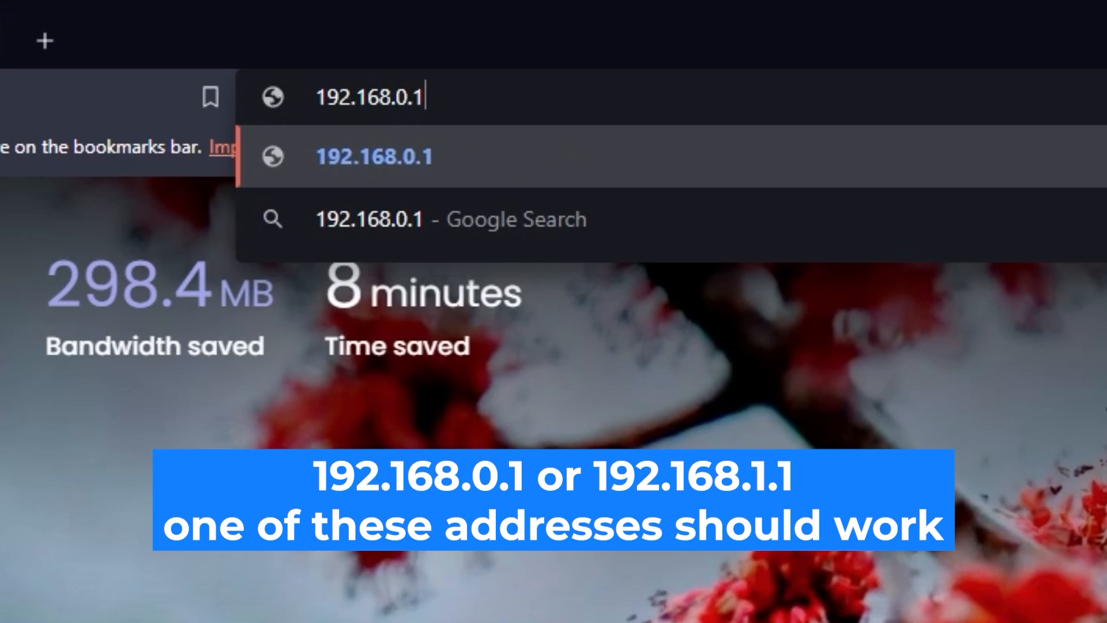
key(Return)
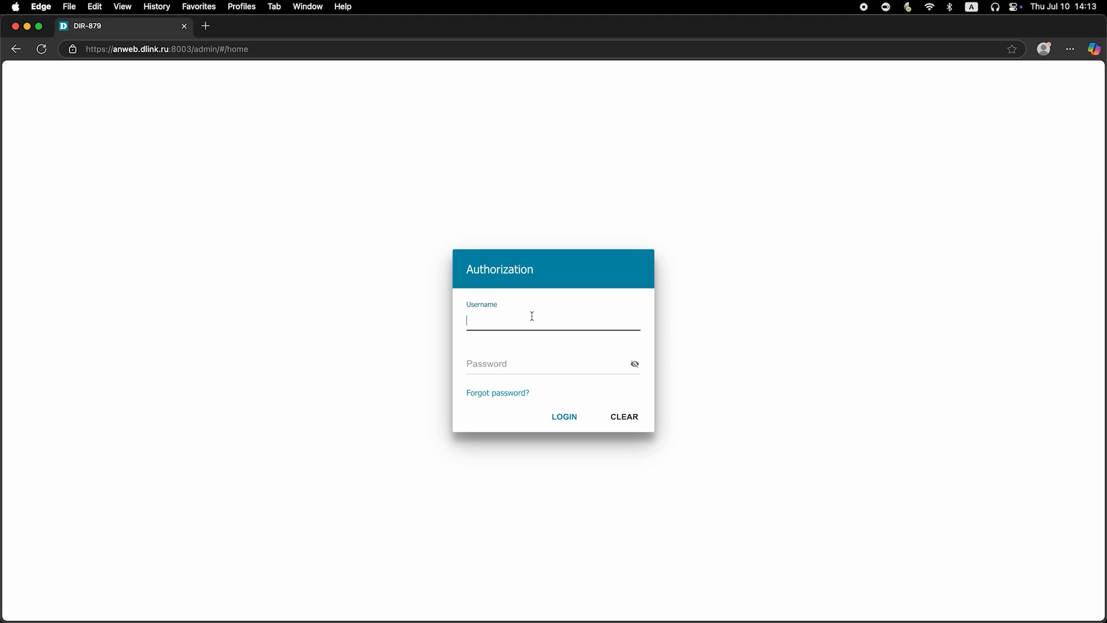
text(admin)
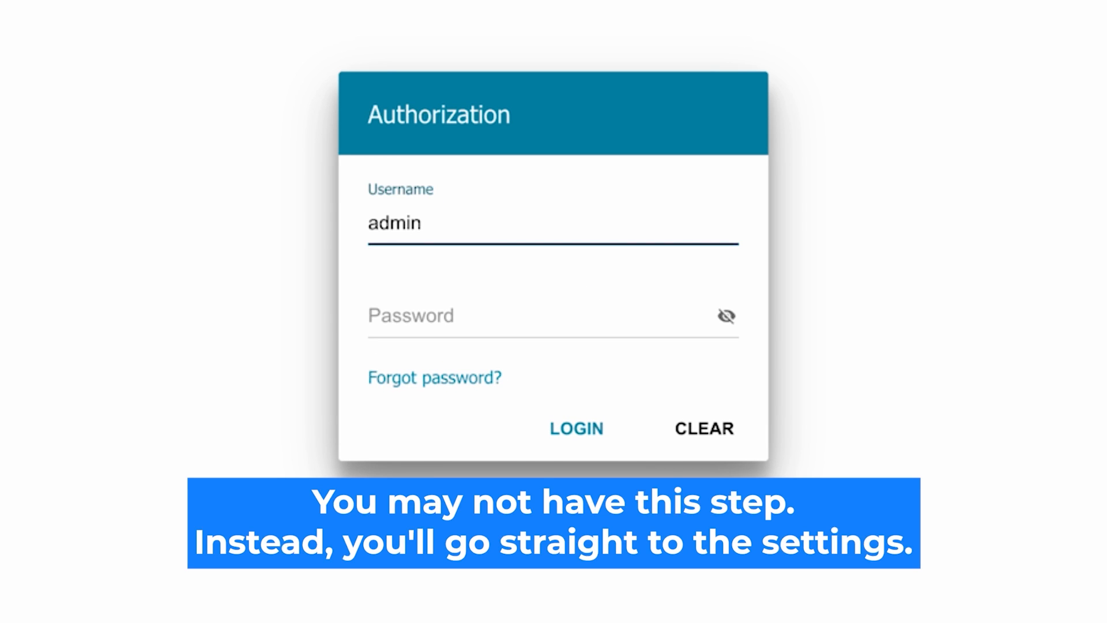
Step: Enter and verify the default password, then sign in, retrying after the first attempt
click(424, 317)
text(password)
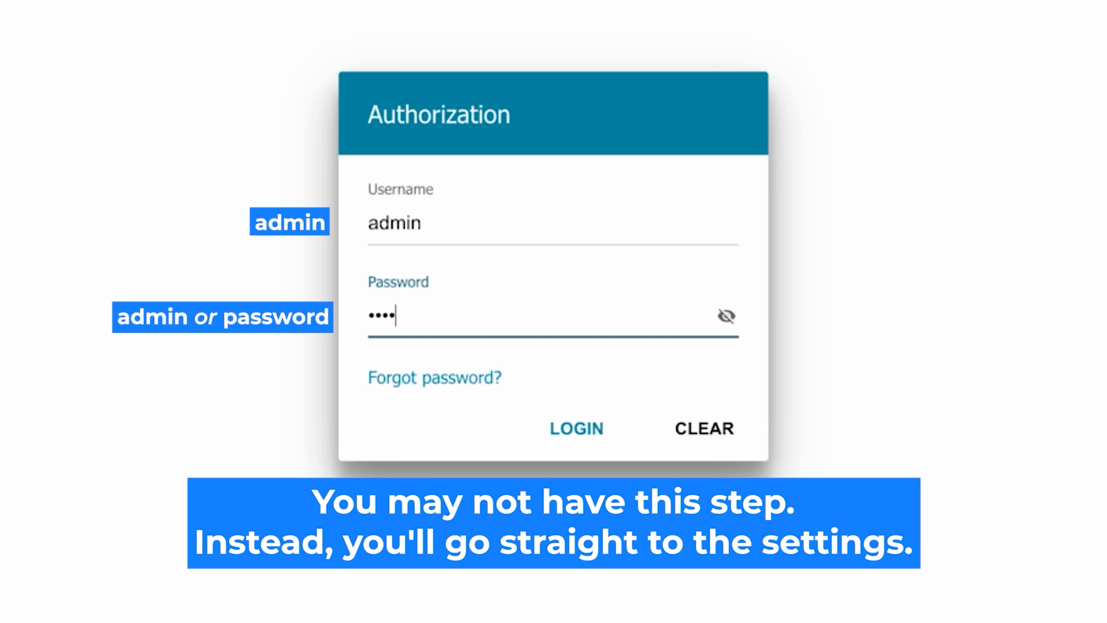
click(724, 316)
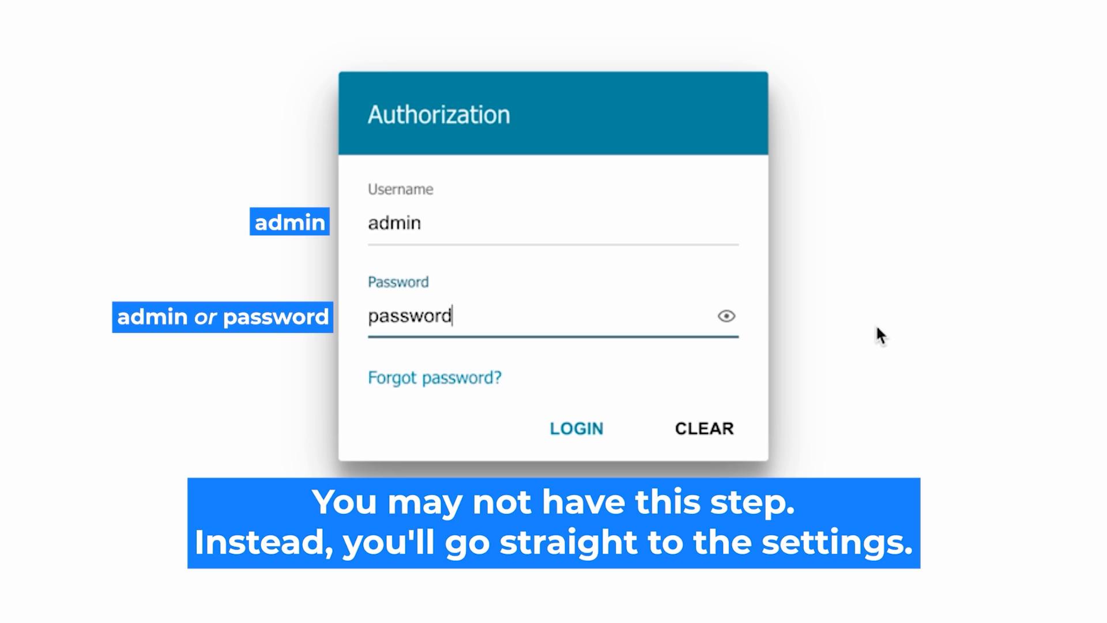
click(574, 427)
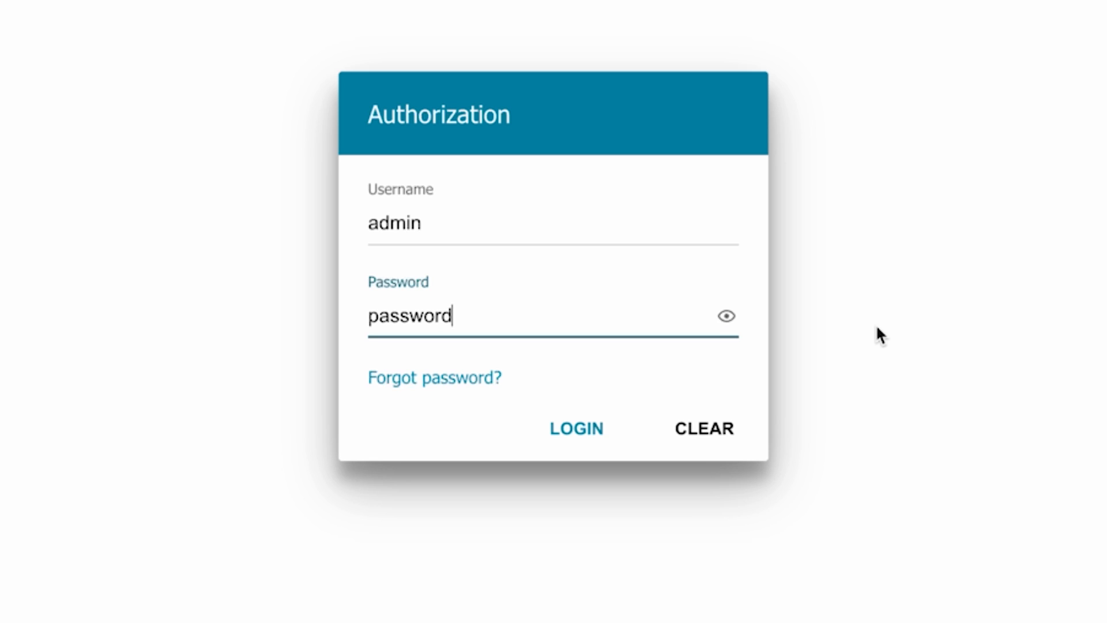
click(565, 428)
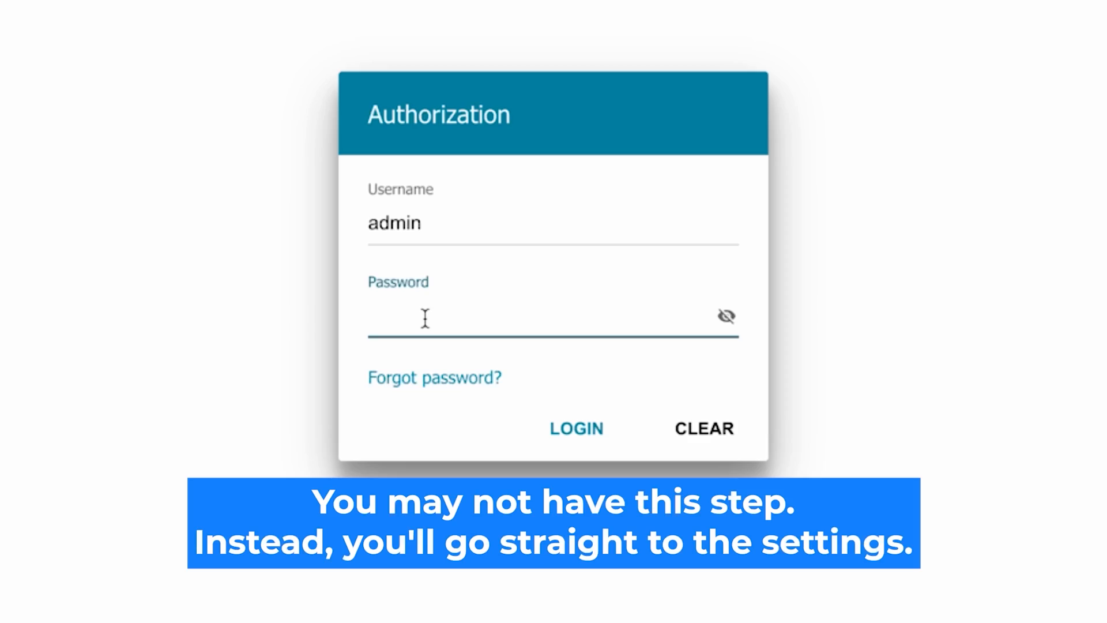
text(•••••••••)
click(725, 316)
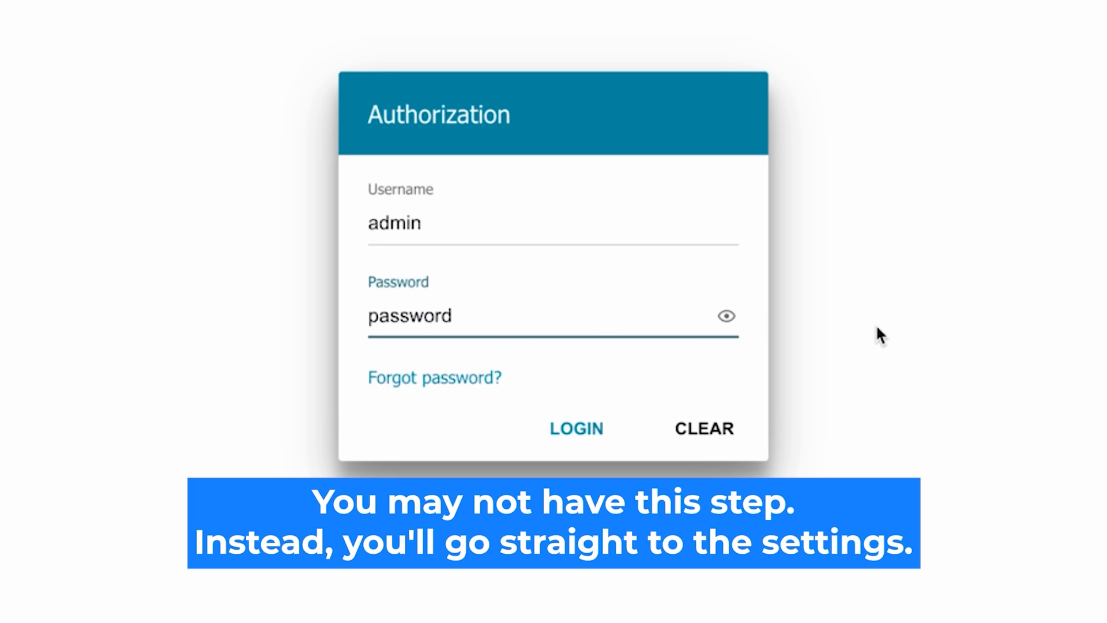
click(559, 426)
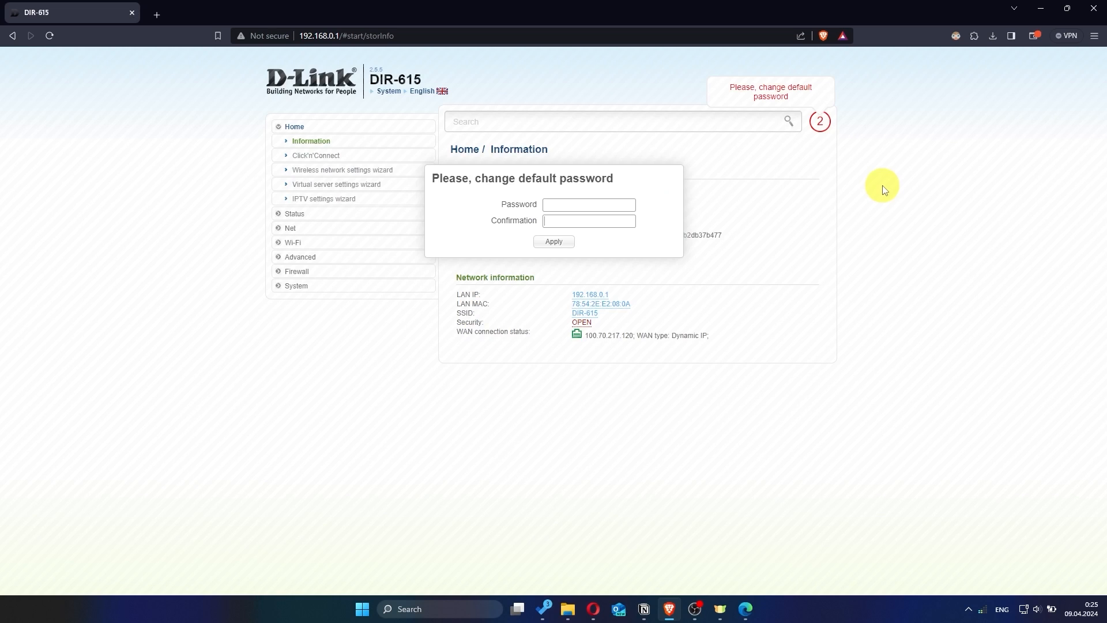
Step: Enter and confirm a new administrator password, then apply it
click(601, 204)
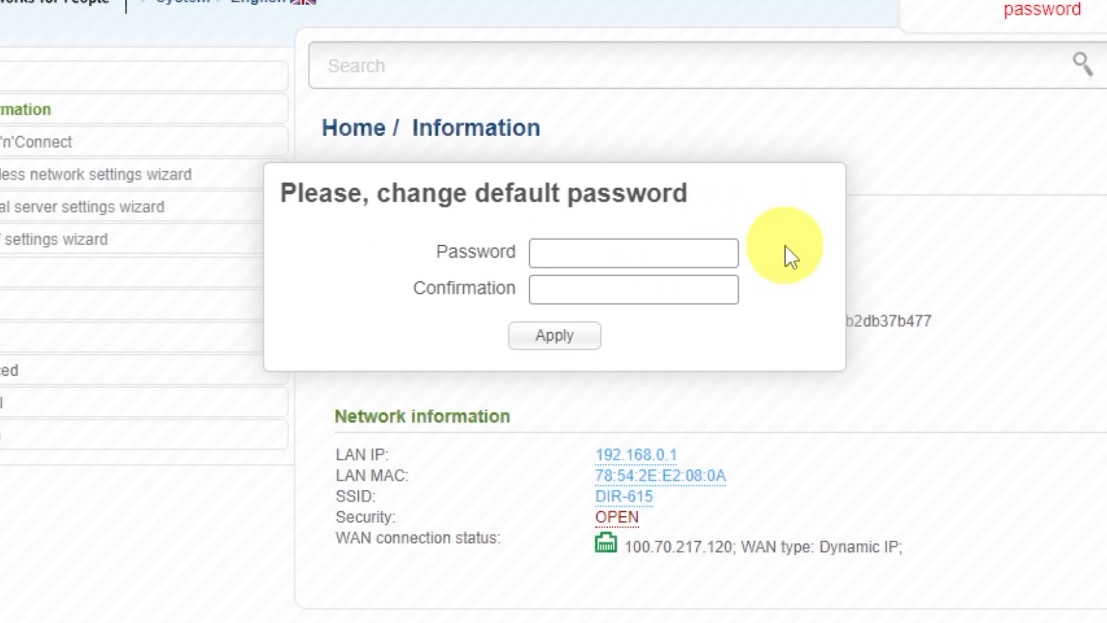
text(••••••••)
click(716, 282)
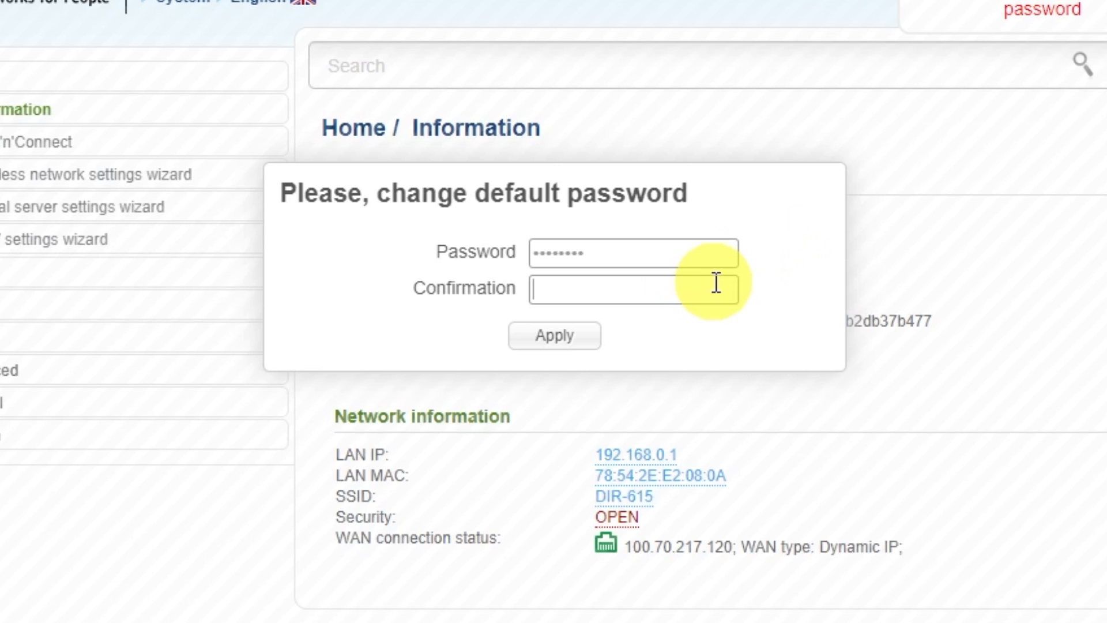
text(••••••••)
click(583, 340)
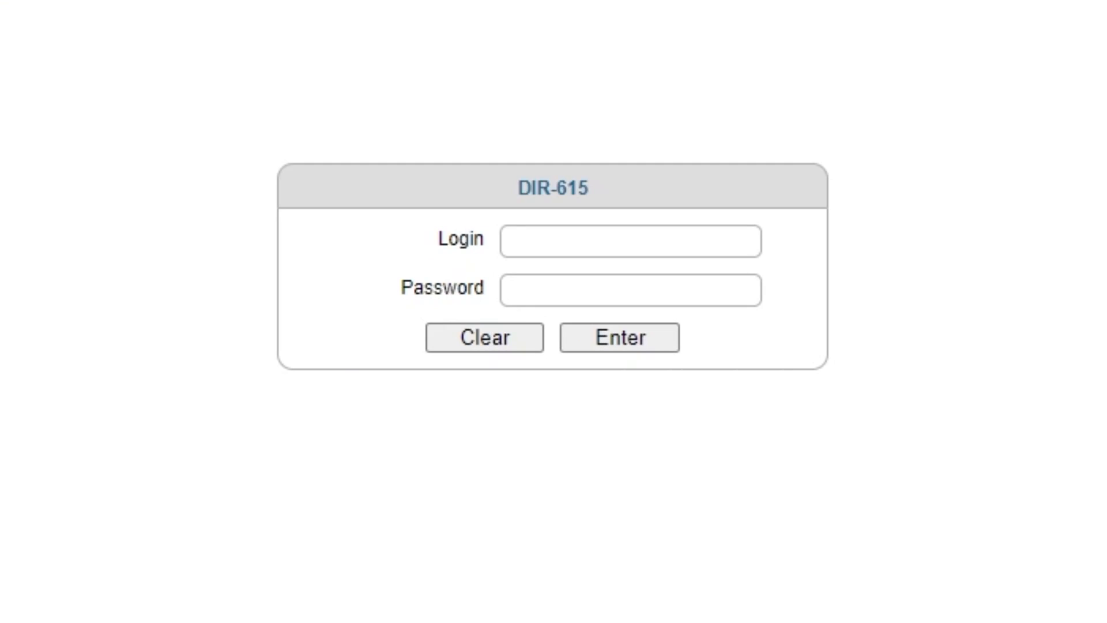
Step: Sign in with the admin login and new password, declining the browser's save-password offer
click(593, 239)
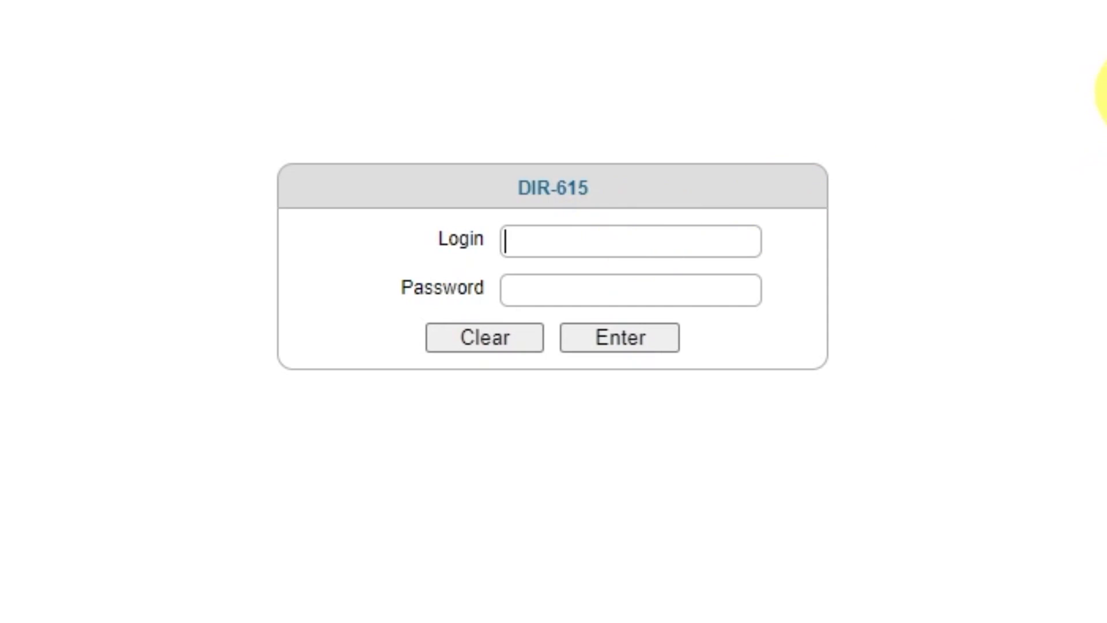
text(admin)
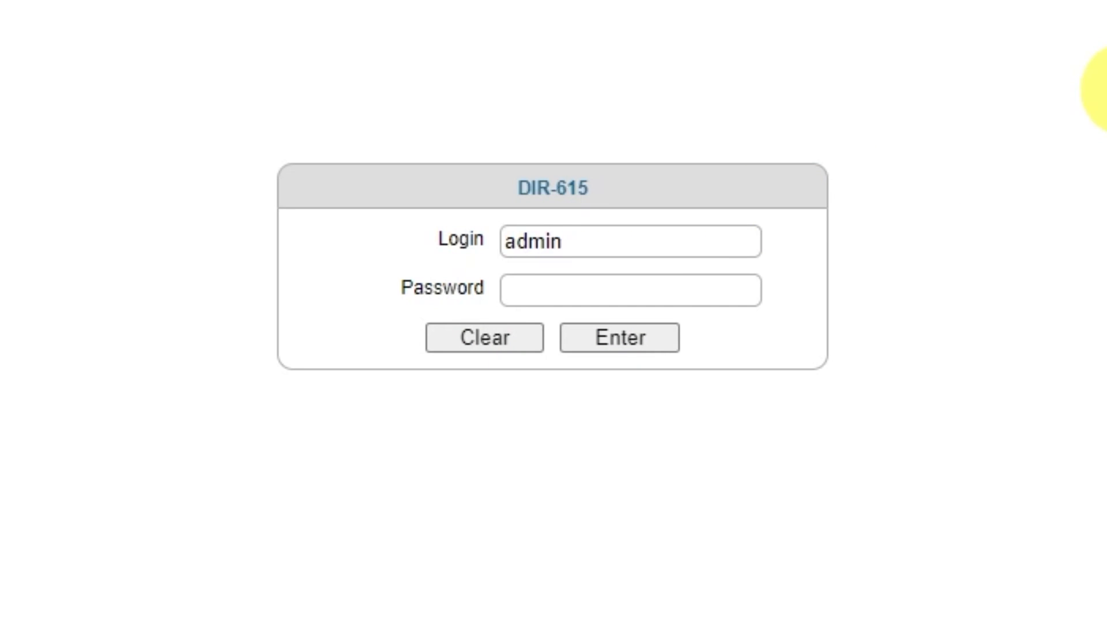
click(684, 291)
text(admin1234)
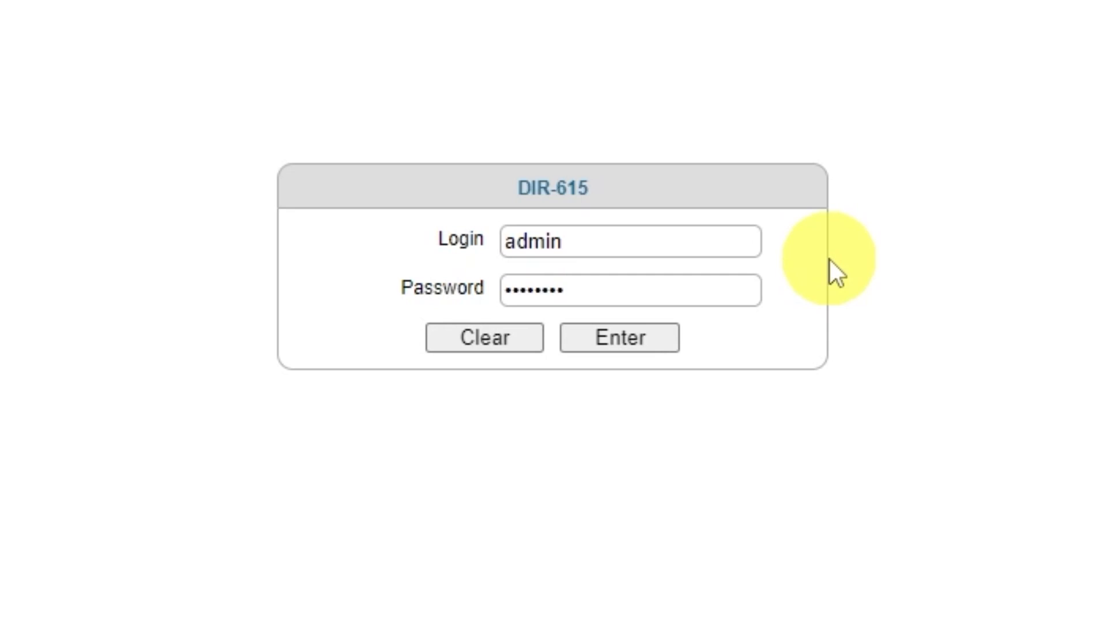
click(610, 345)
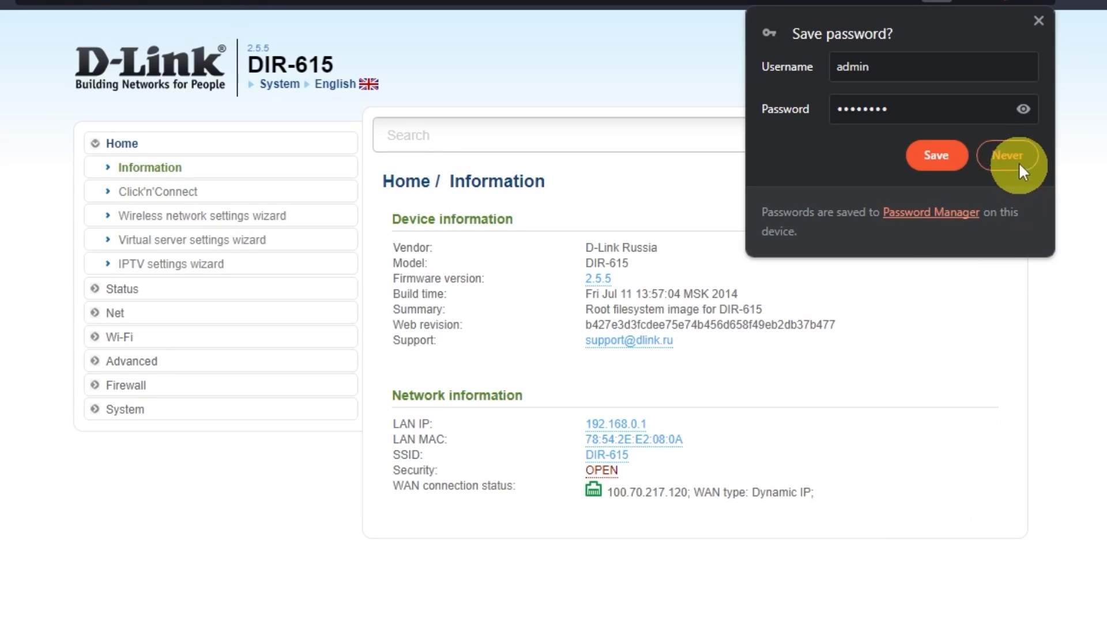
click(1006, 154)
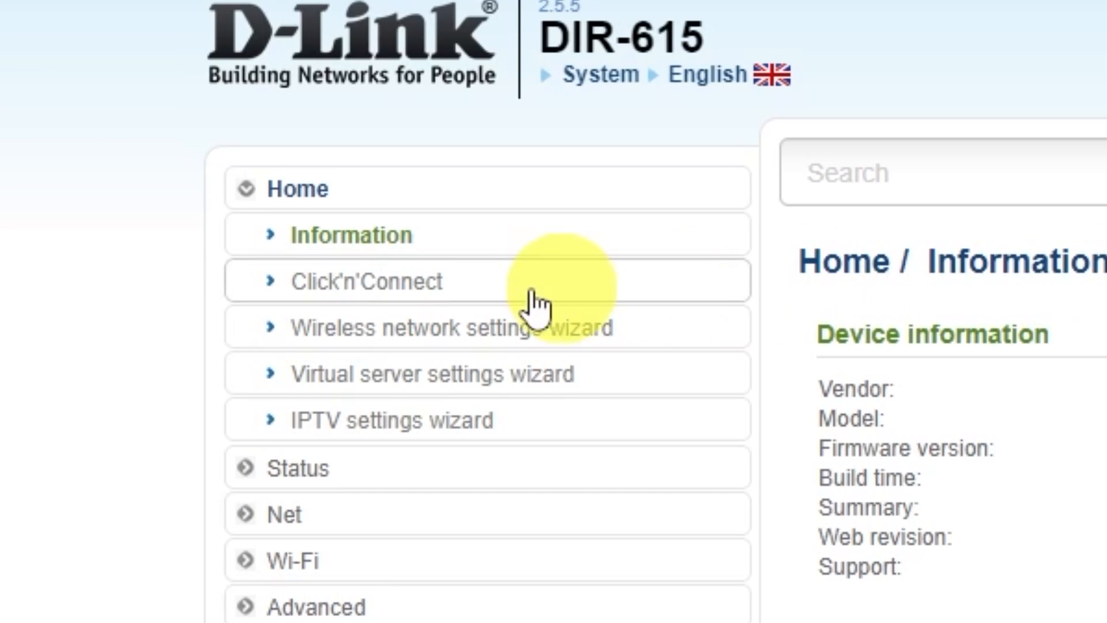
Step: Start Click'n'Connect and choose Dynamic IP as the connection type
click(421, 283)
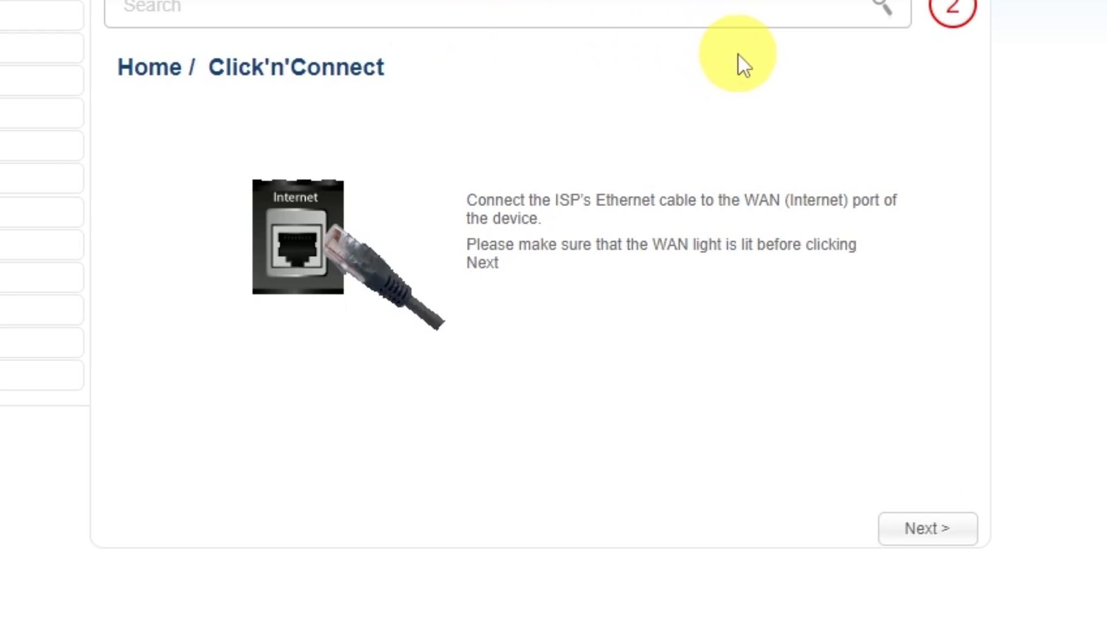
click(925, 529)
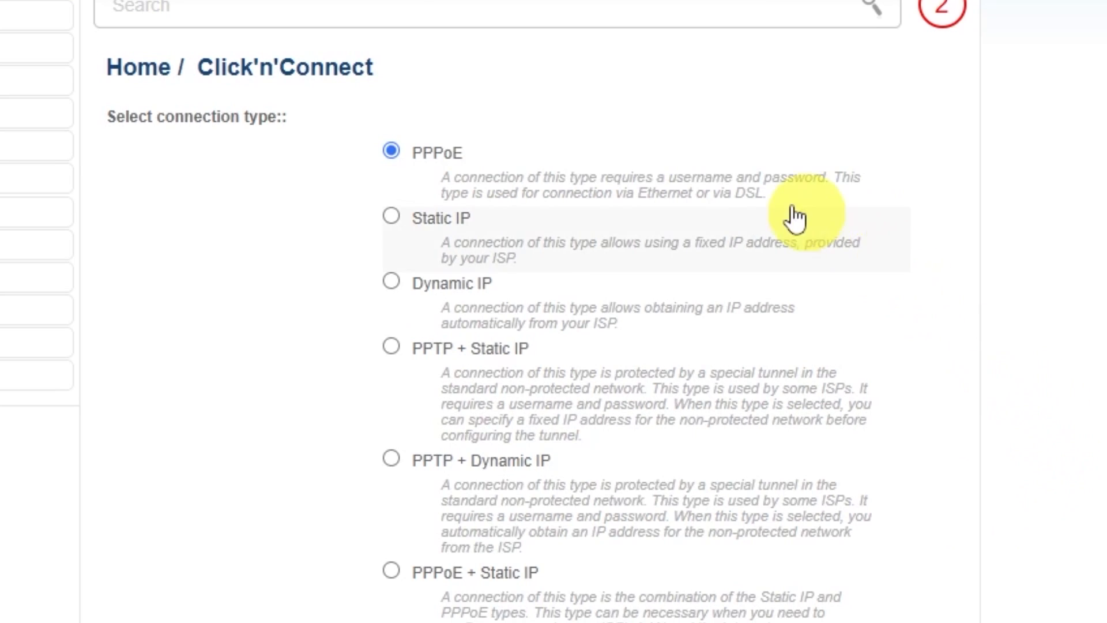
scroll(389, 380, down, 4)
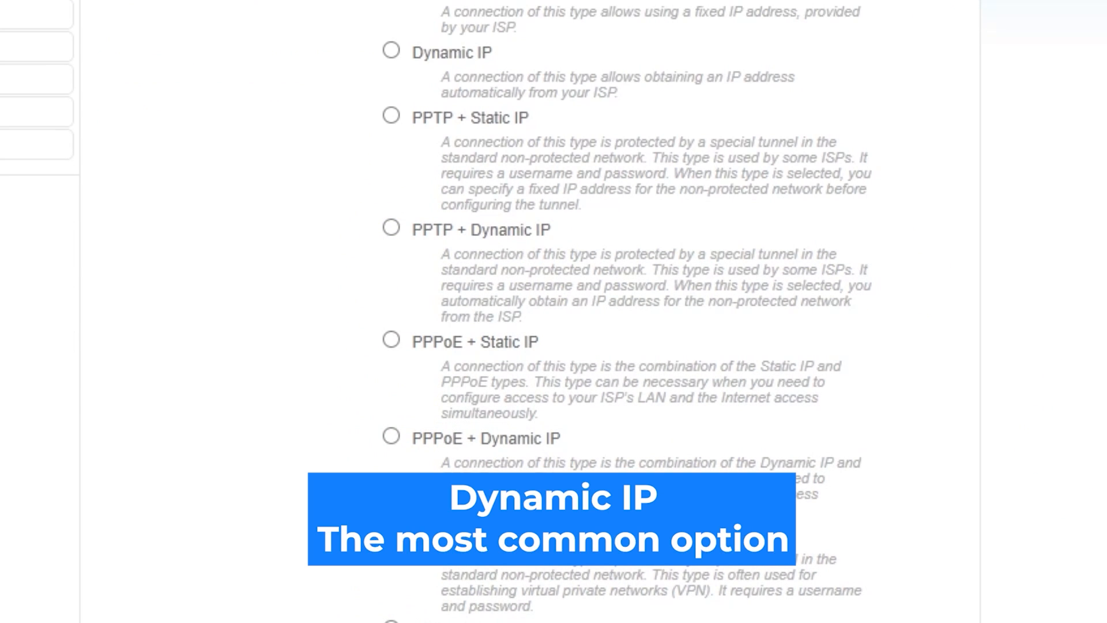
scroll(554, 311, up, 4)
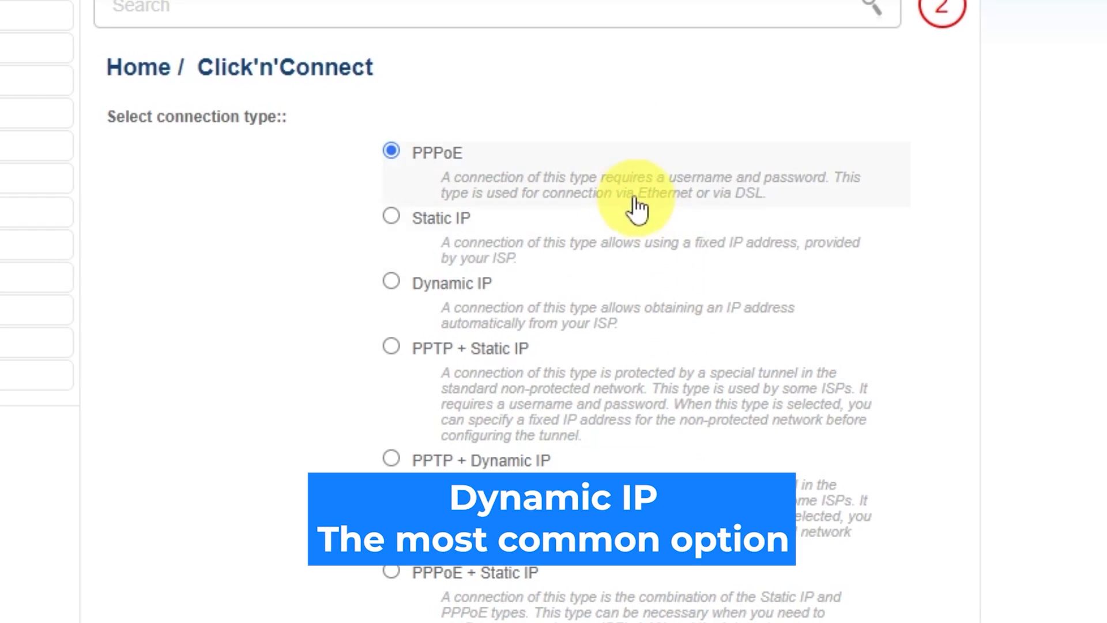
click(391, 281)
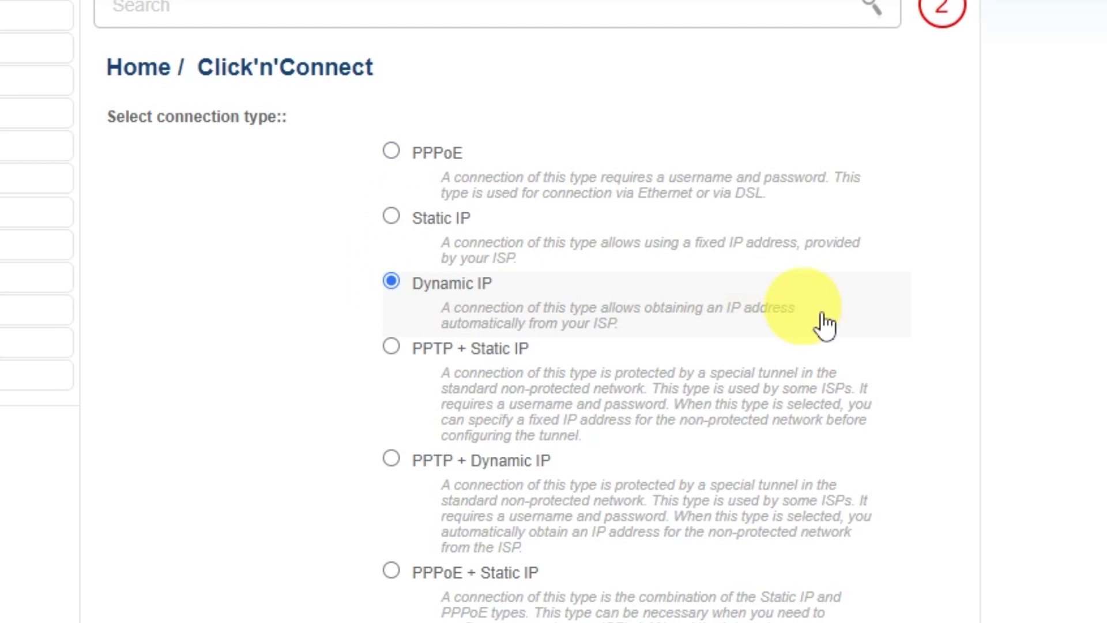
scroll(980, 380, down, 2)
scroll(976, 371, down, 5)
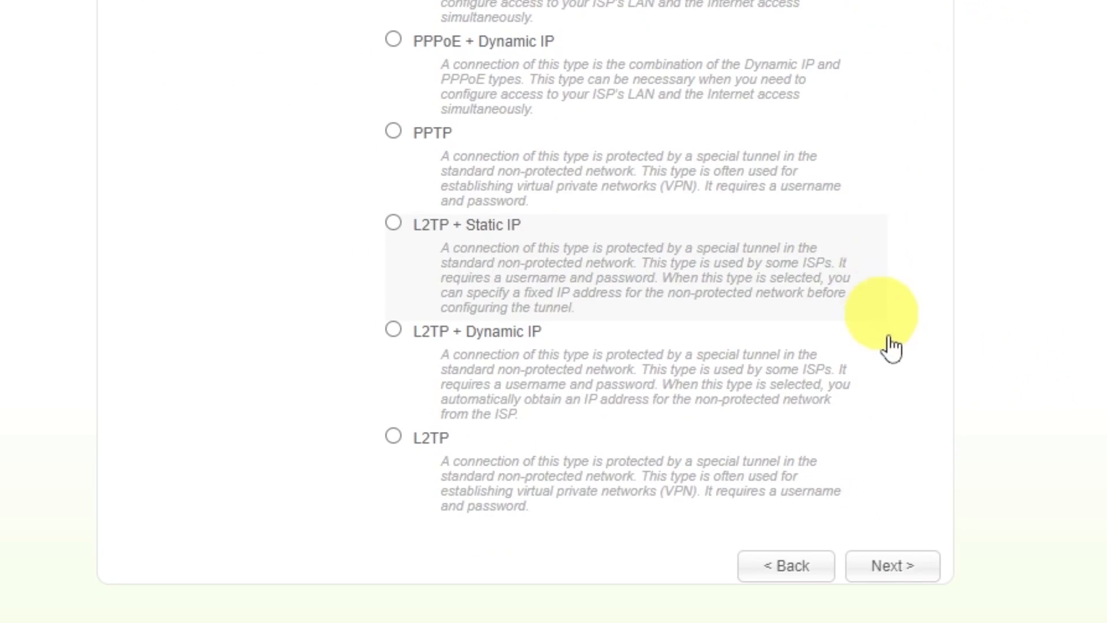
click(887, 568)
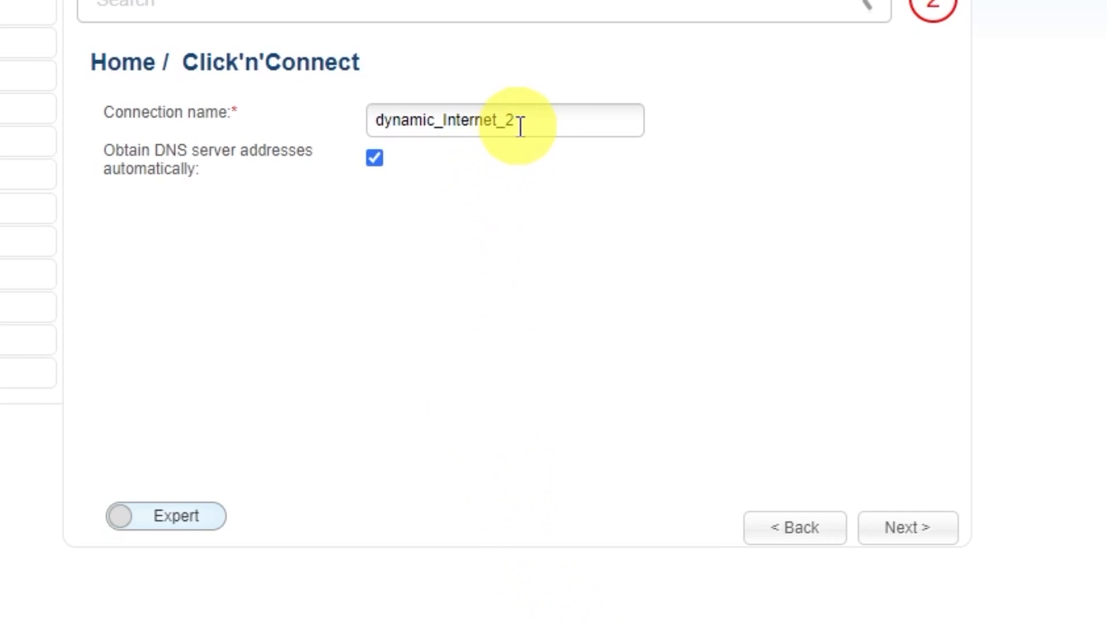
Step: Name the connection 'd-link wifi' and apply it, confirming the prompt
drag(539, 118, 556, 67)
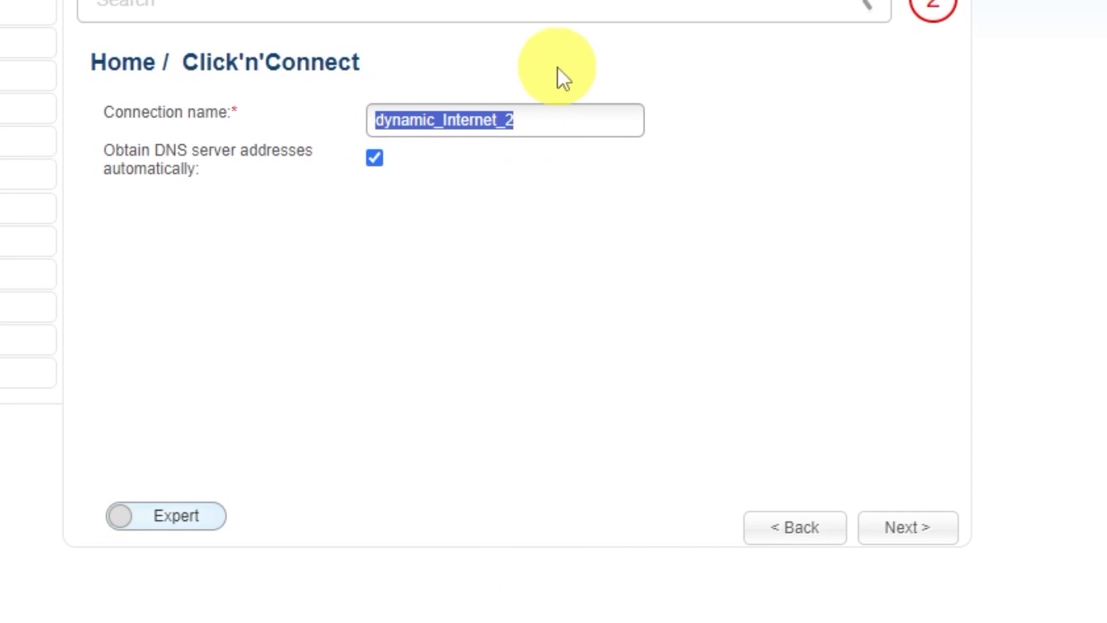
text(d-)
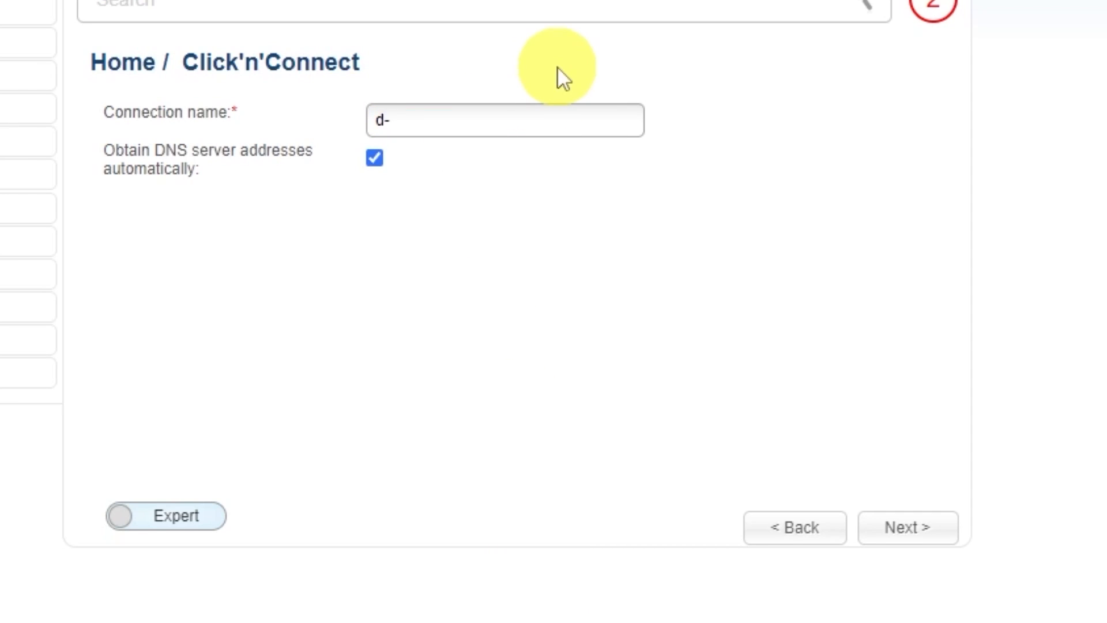
text(link wifi)
click(912, 529)
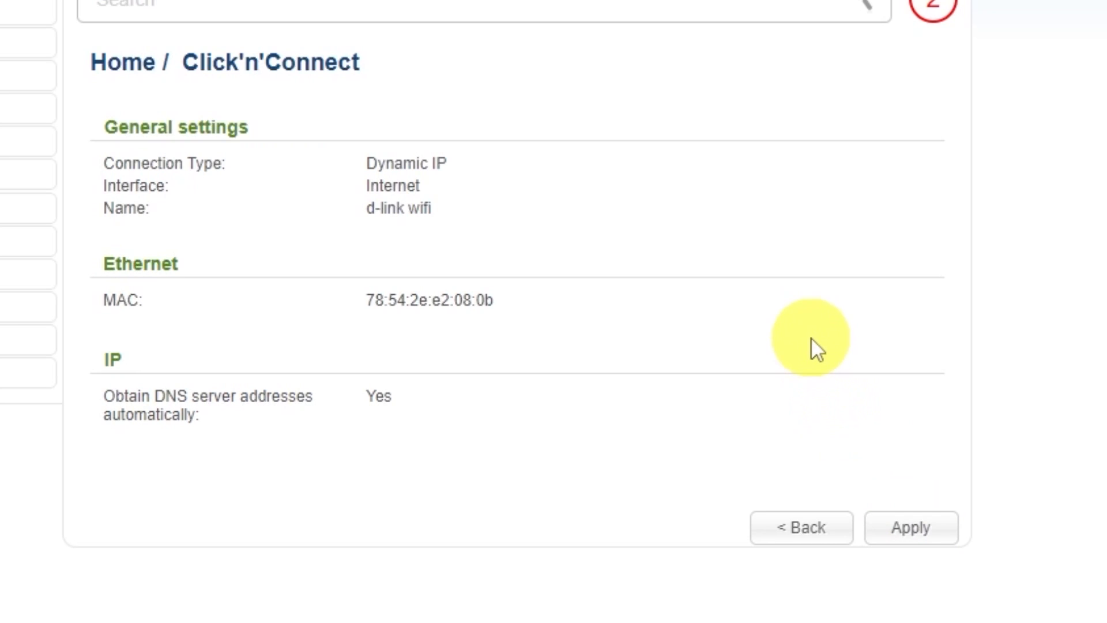
click(917, 526)
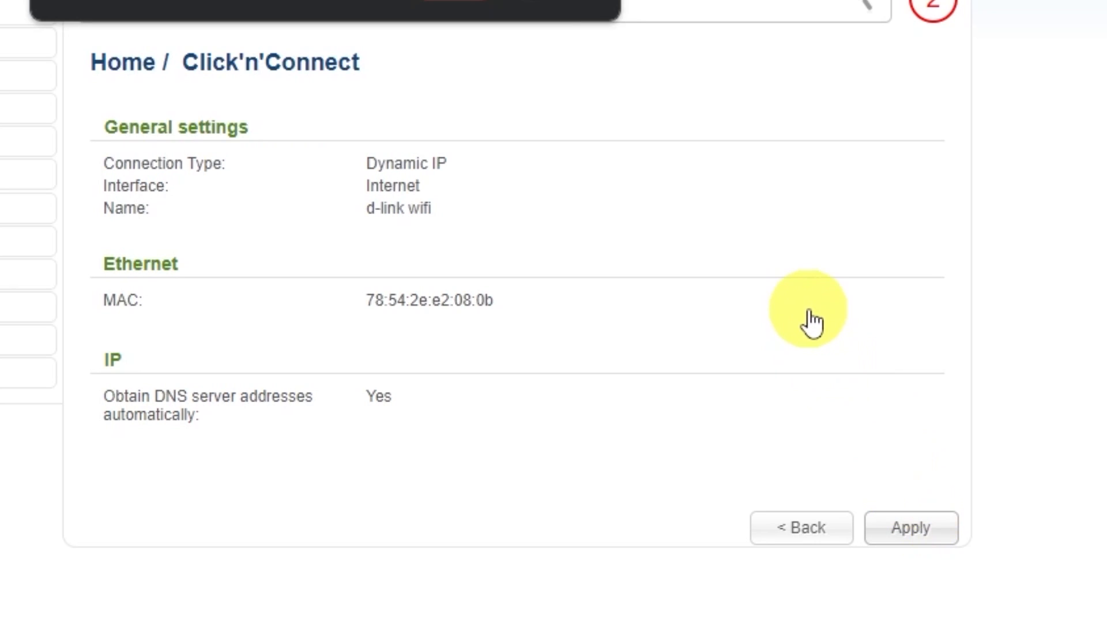
click(505, 128)
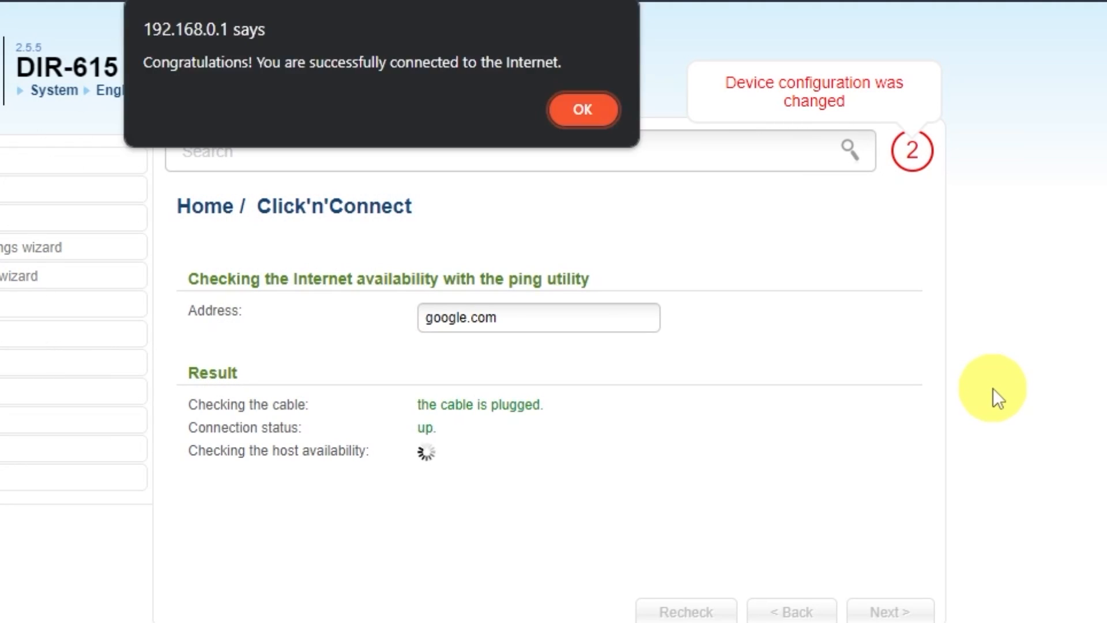
Step: Dismiss the connection success alert and advance to the wireless mode step
click(581, 112)
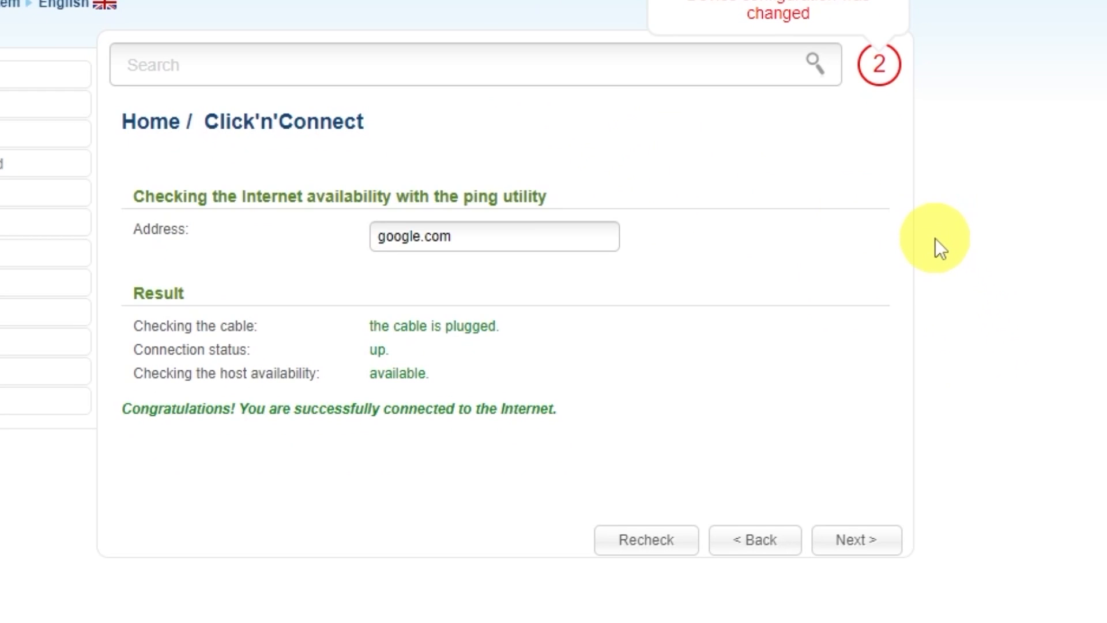
click(871, 546)
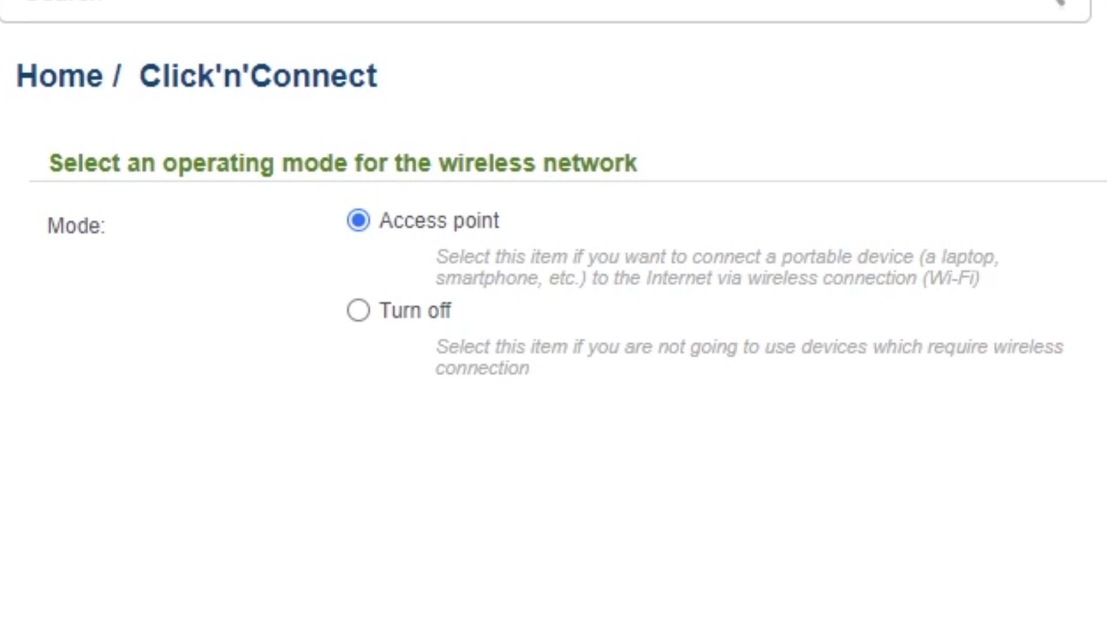
Step: Keep Access point mode and the network name DIR-615
click(872, 534)
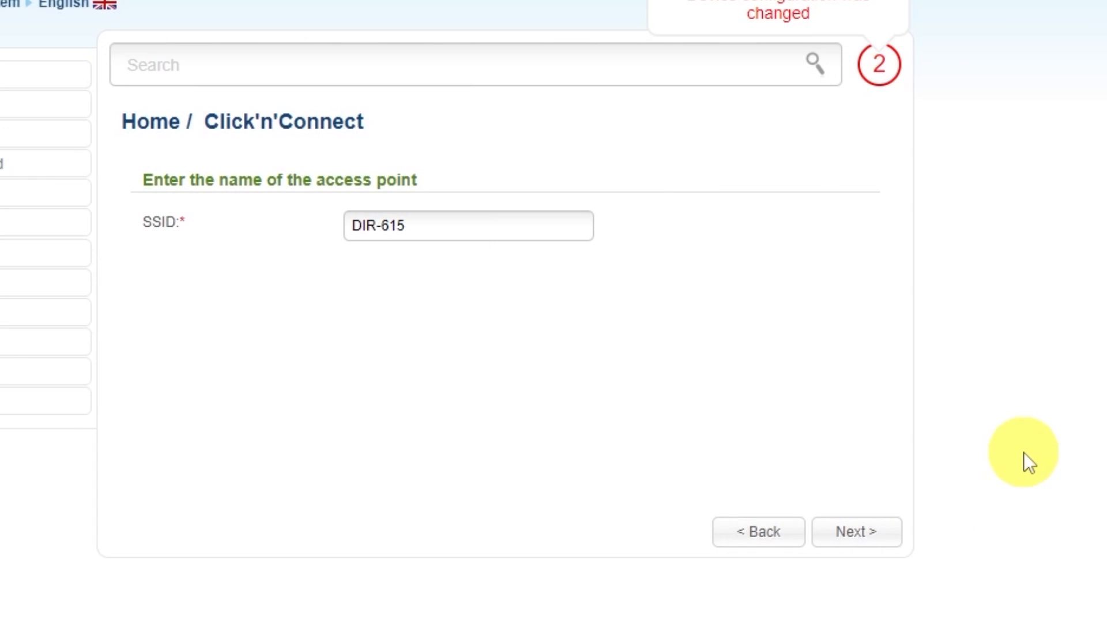
click(468, 227)
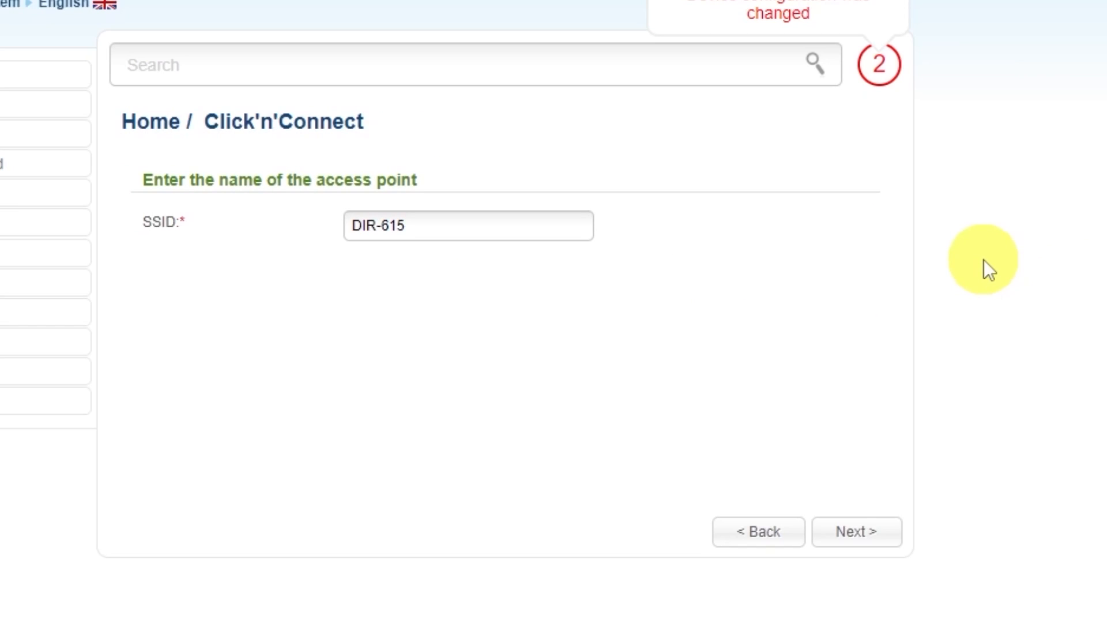
click(857, 533)
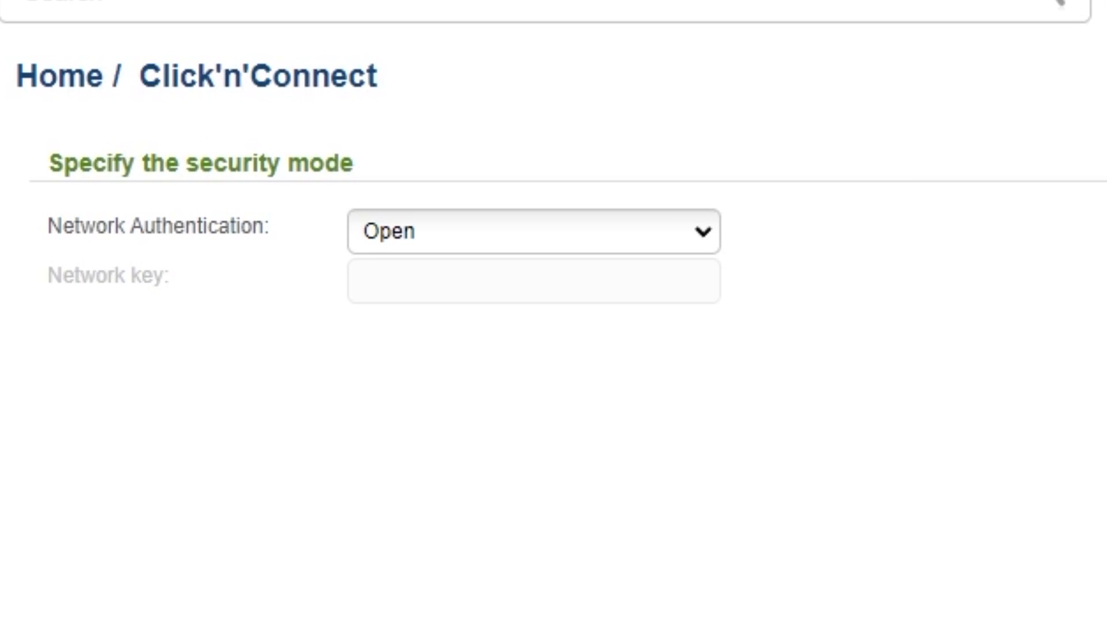
Step: Set network authentication to Protected with a network key and apply the wireless settings
click(702, 237)
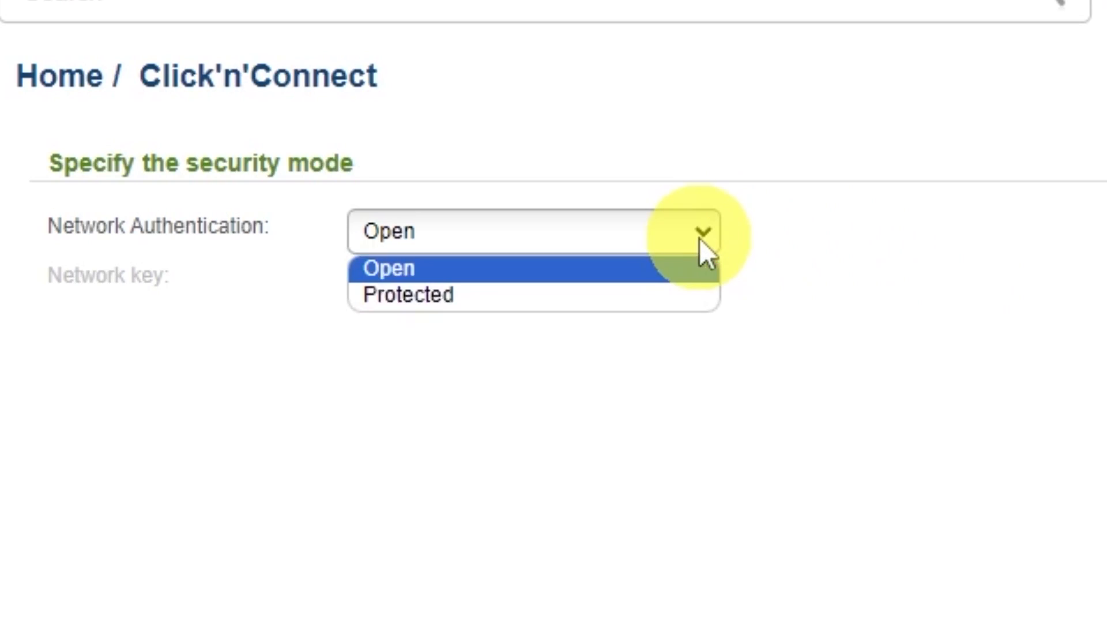
click(396, 297)
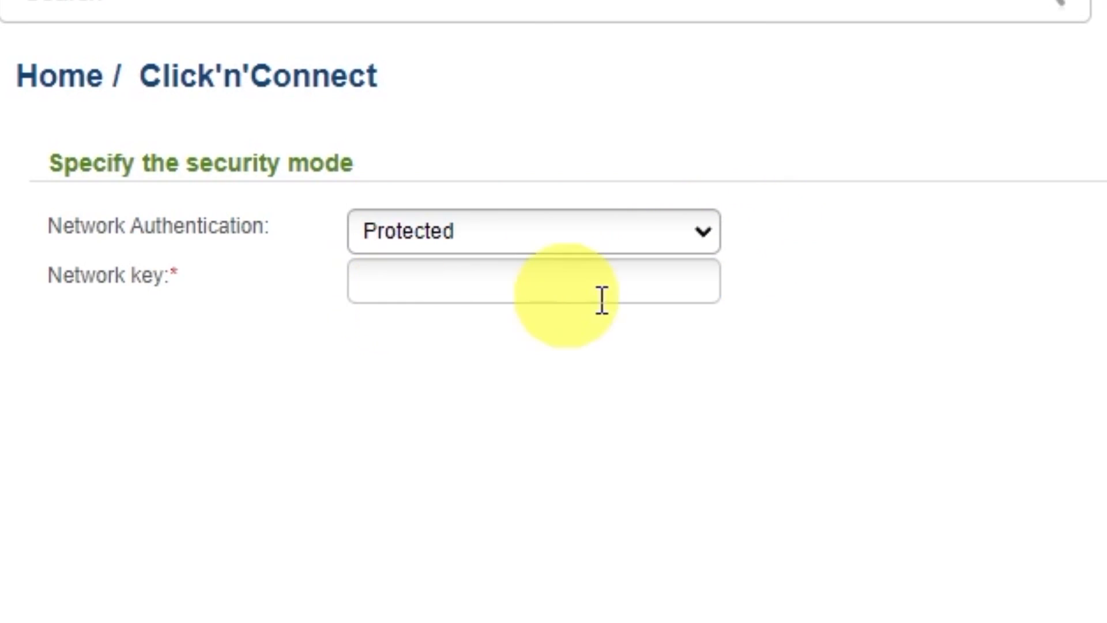
click(596, 278)
text(123)
text(789)
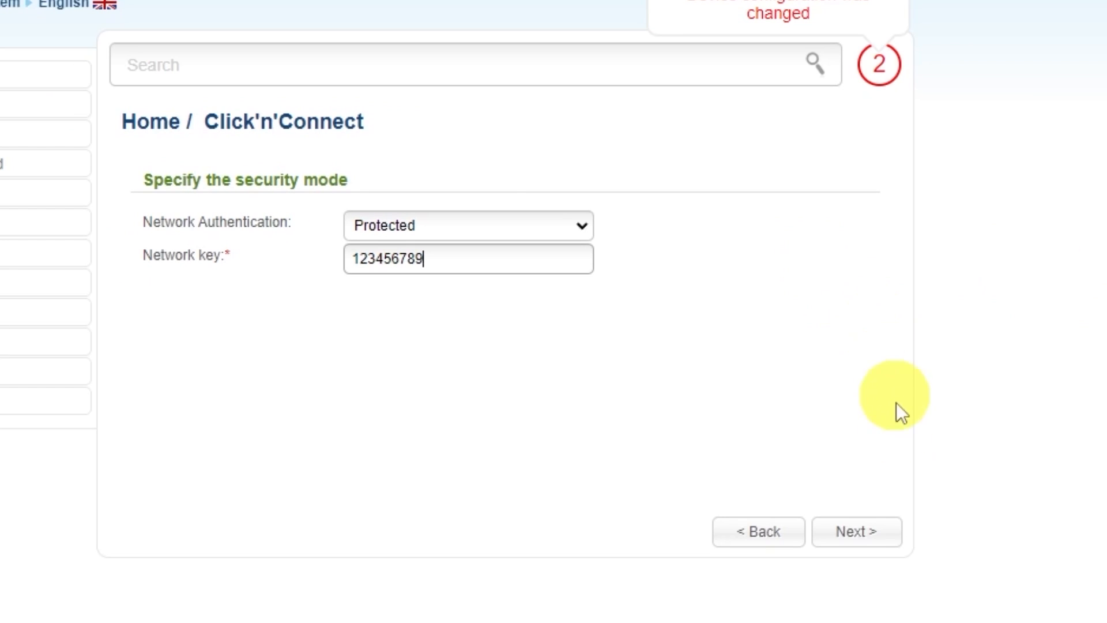
click(870, 530)
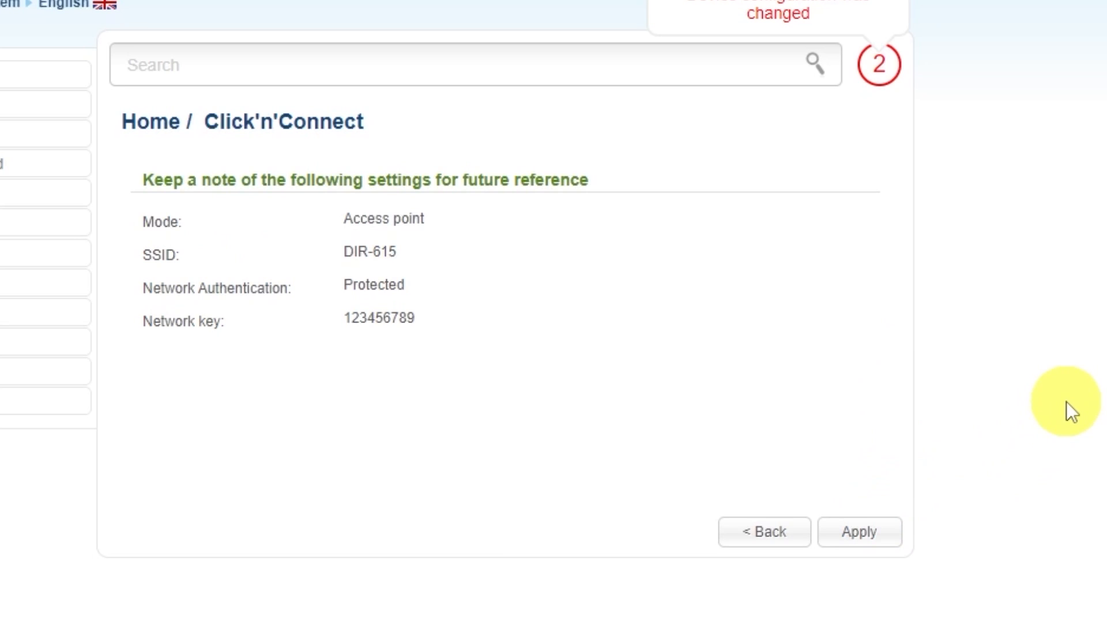
click(862, 531)
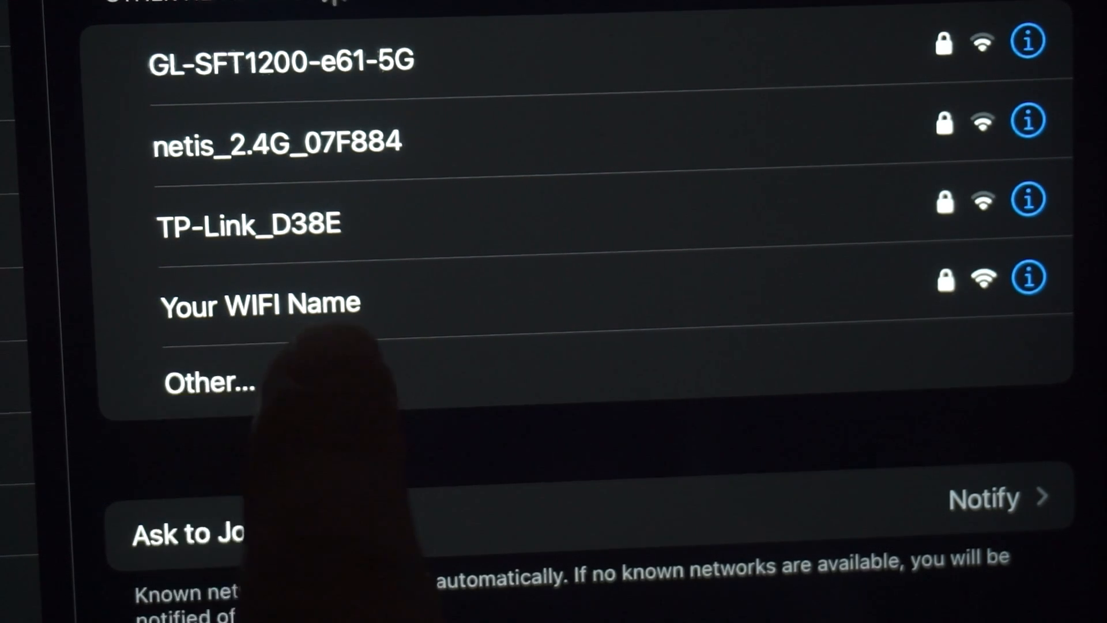
Step: Select the 'Your WIFI Name' network in the iPad's Wi-Fi list
click(287, 305)
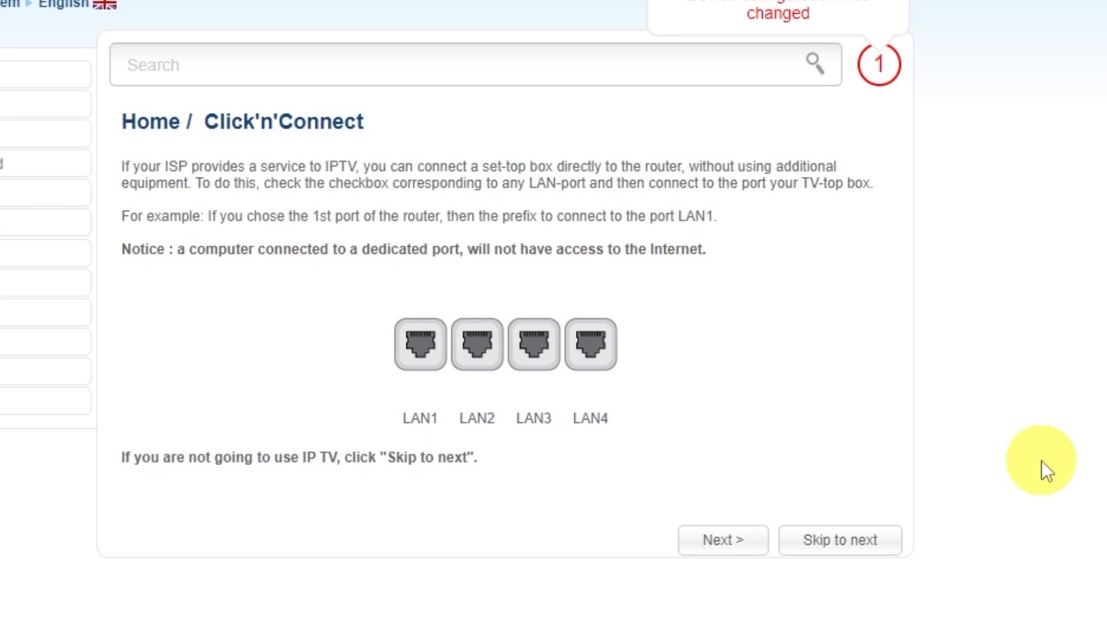
Step: Skip IPTV setup, apply the wizard settings and acknowledge the completion notice
click(839, 537)
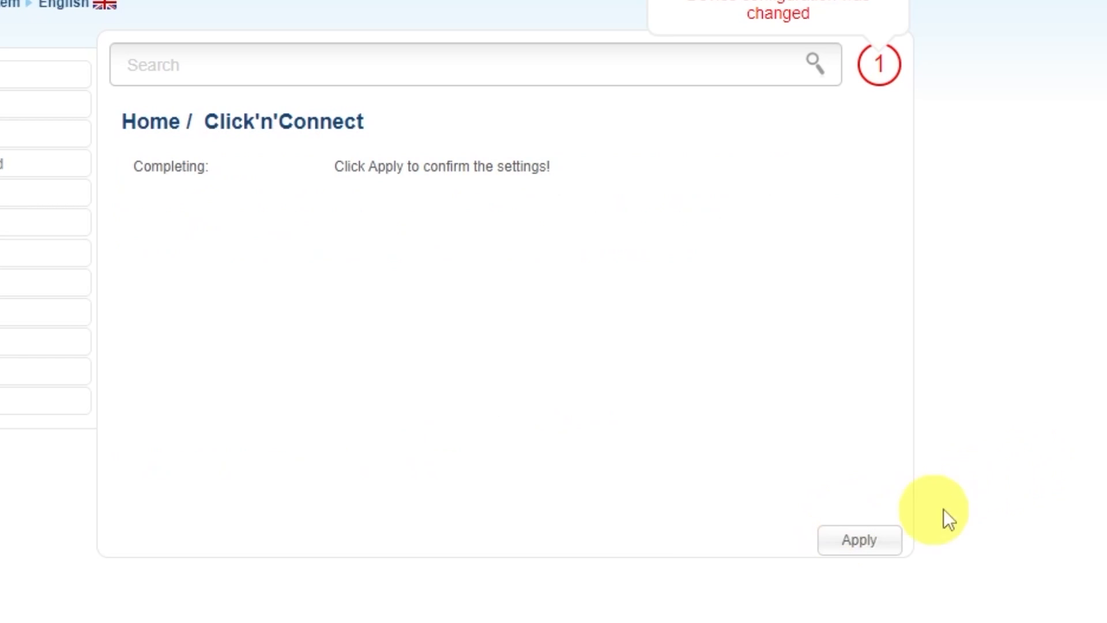
click(858, 539)
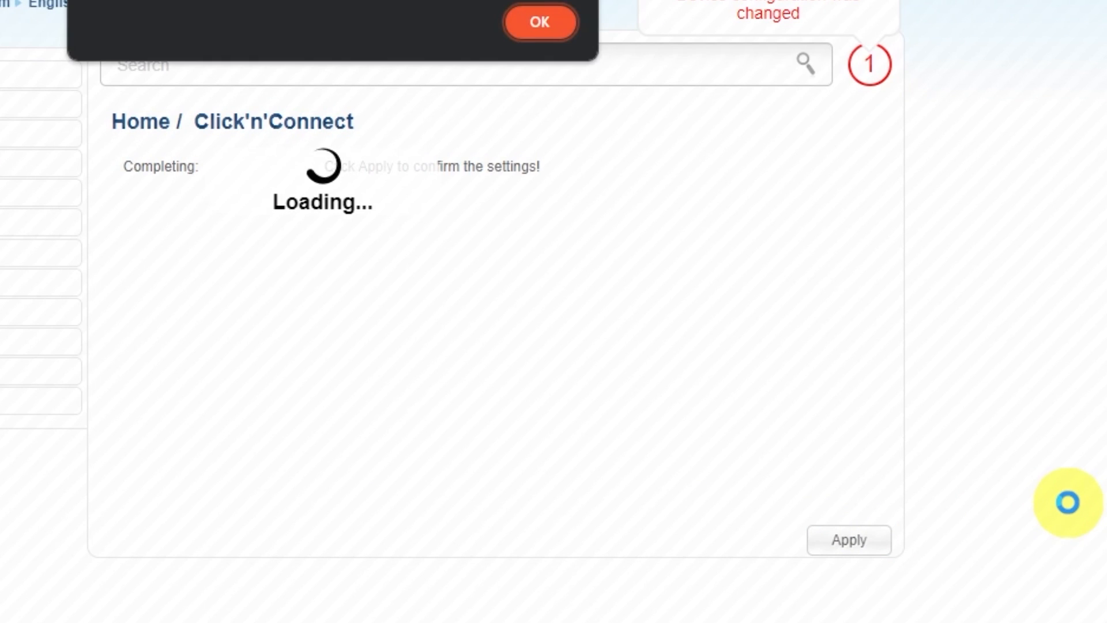
click(594, 112)
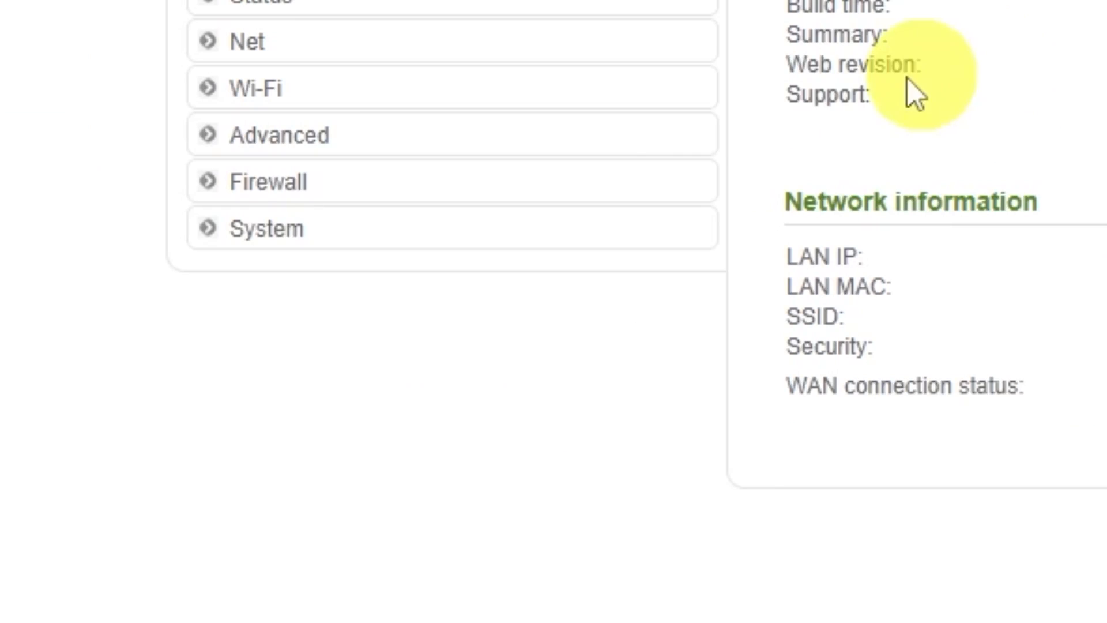
Step: Save the router configuration under System > Configuration
click(138, 410)
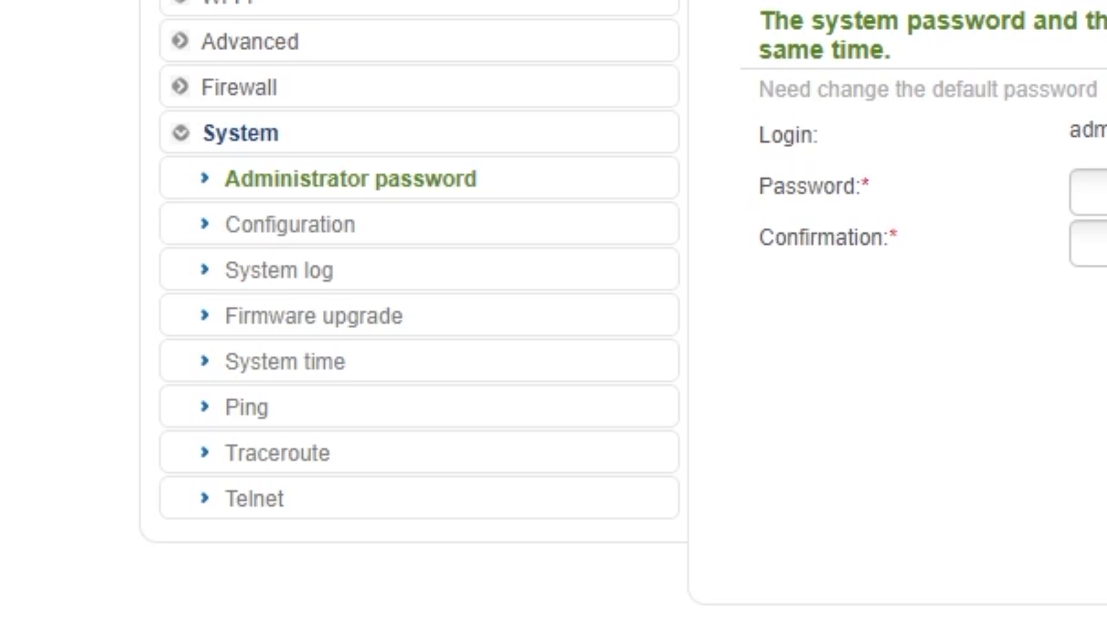
click(298, 237)
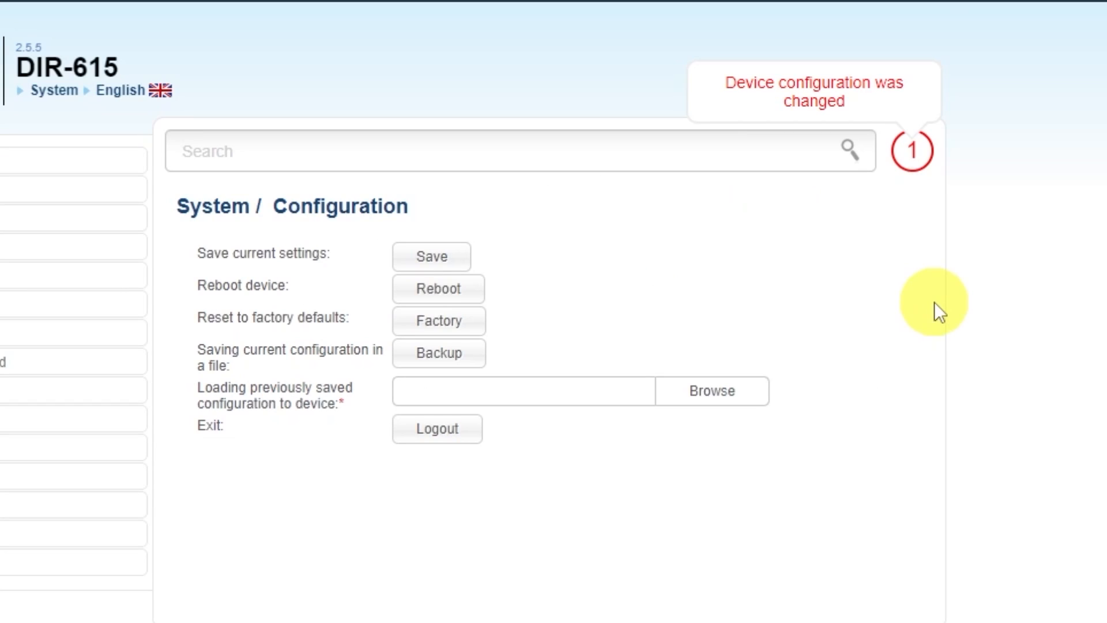
click(429, 256)
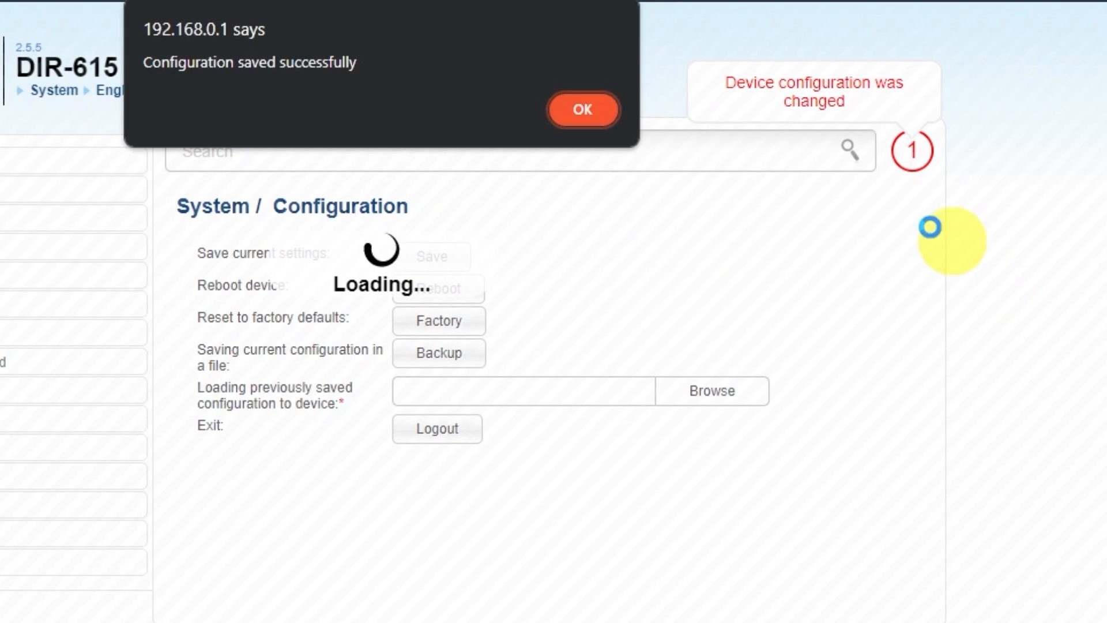
click(581, 111)
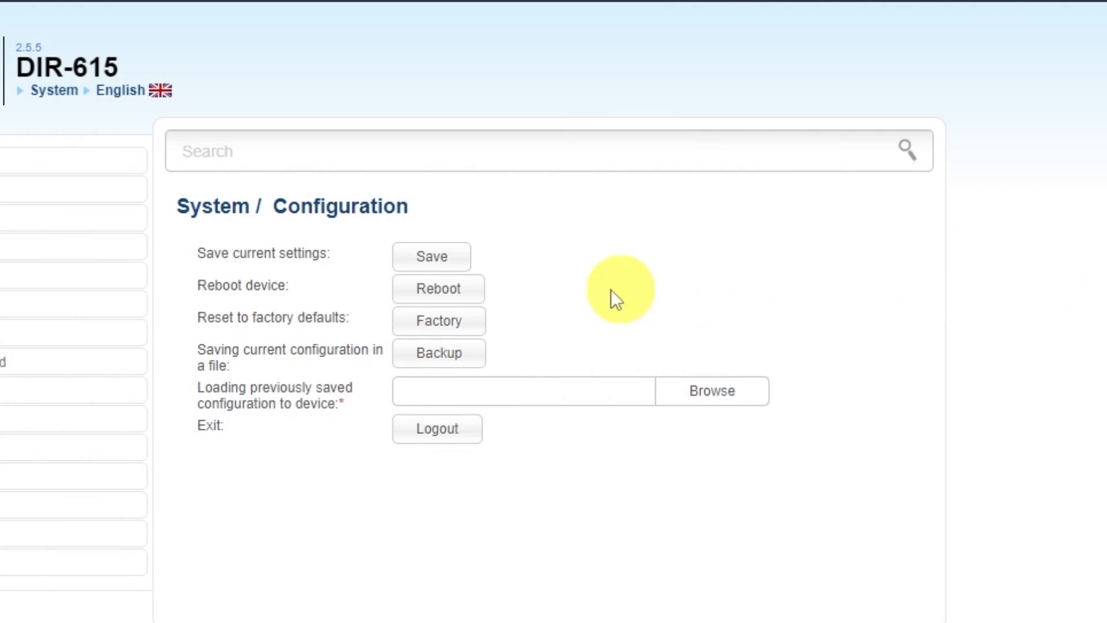
Step: Reboot the router, then run a web search for 'dfdfdfdf'
click(468, 294)
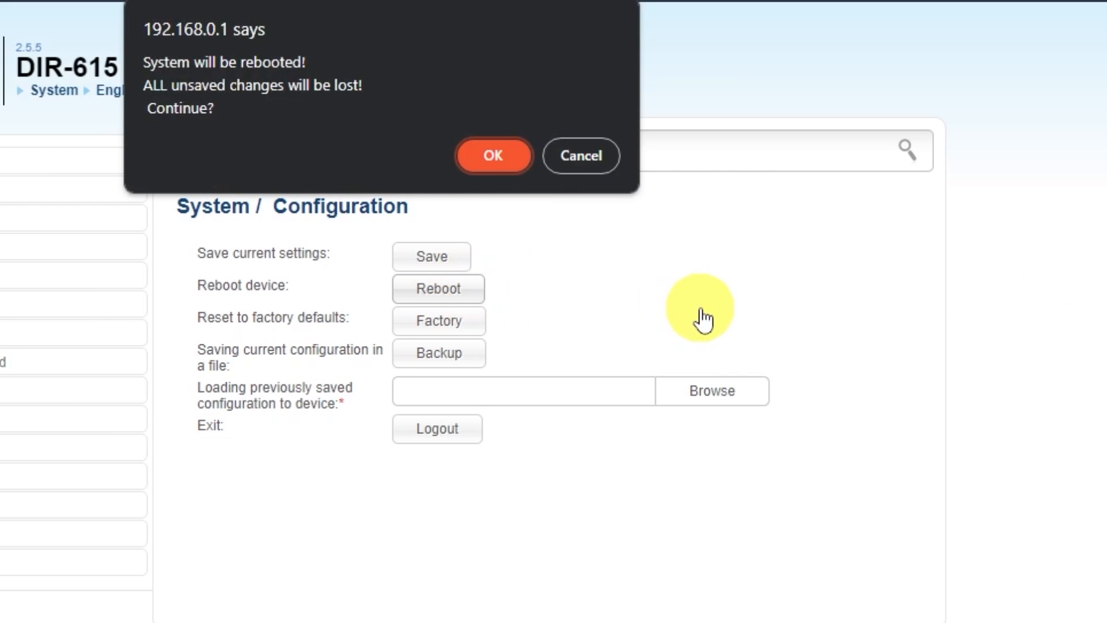
click(490, 166)
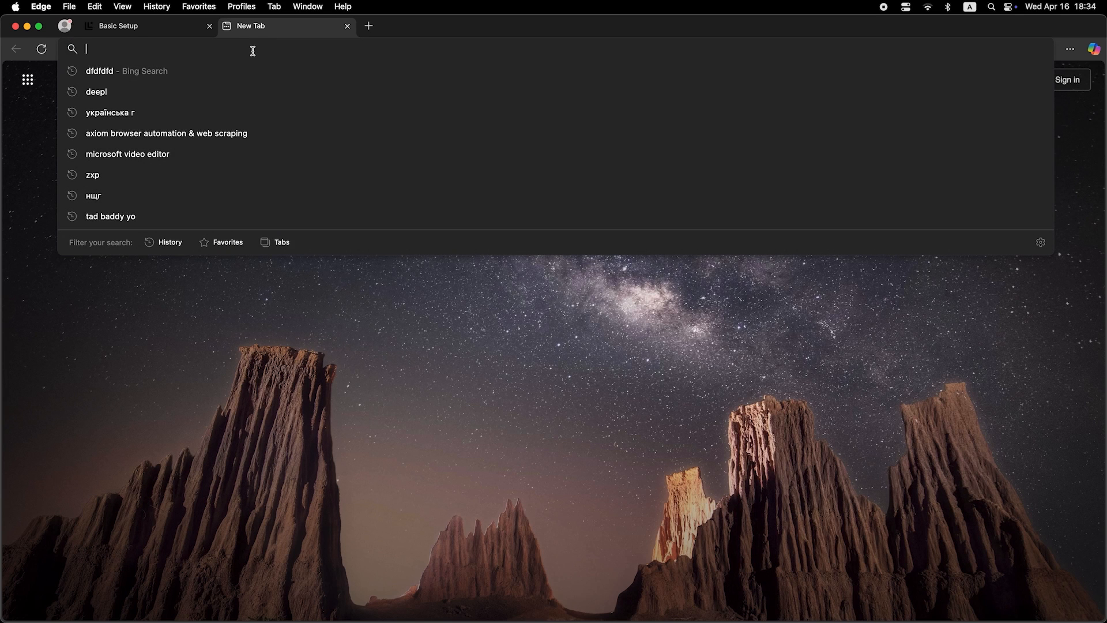
text(dfdfdfdf)
key(Return)
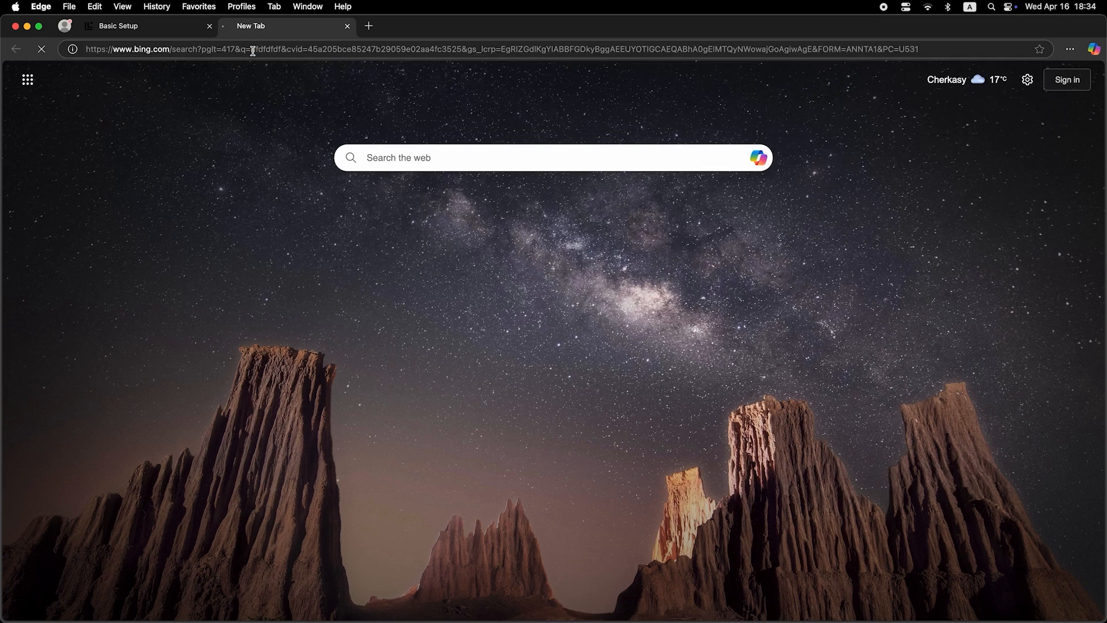